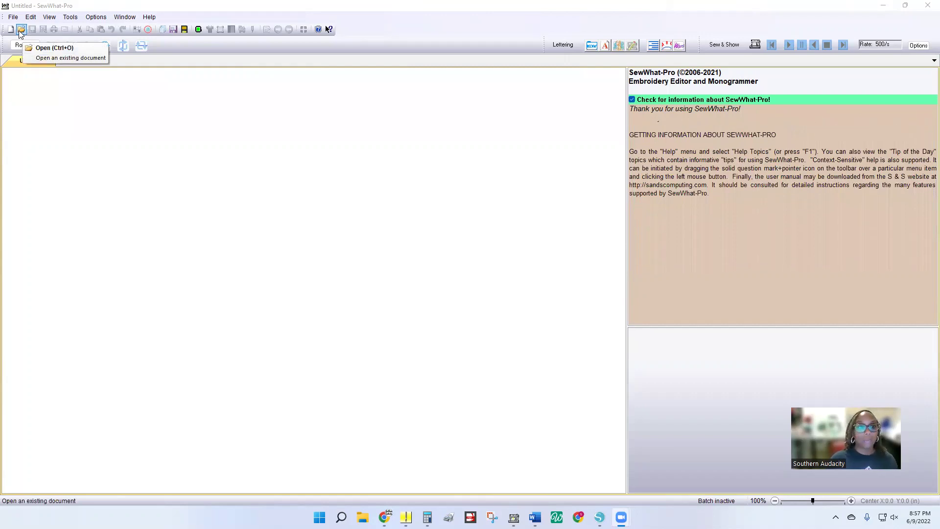
# - Start opening a design and move up to the EMBRPILLAR (E:) drive
pyautogui.click(21, 30)
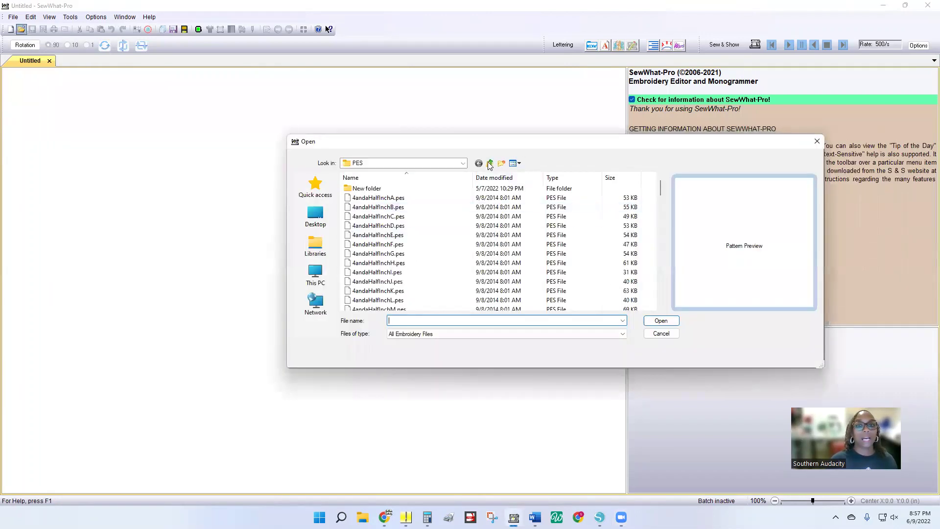
pyautogui.click(489, 165)
pyautogui.click(489, 166)
pyautogui.click(489, 165)
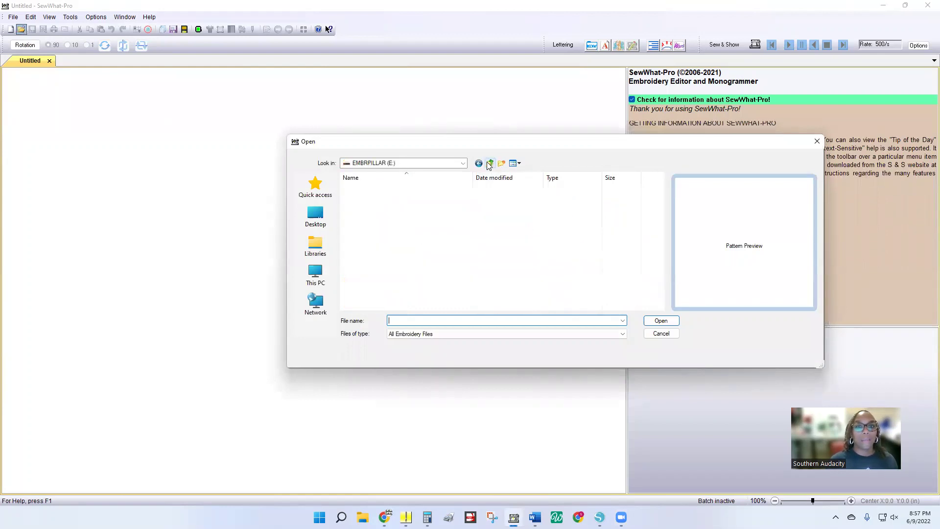
pyautogui.click(489, 165)
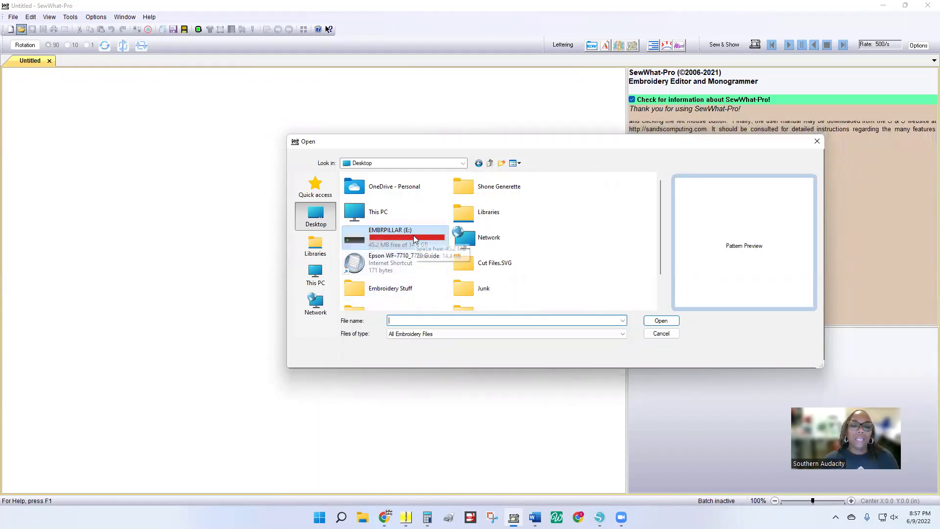
pyautogui.doubleClick(389, 239)
# - Browse into RIVERMILL EMBRO > VarsityDoubleAppStyle2 > PES on the E: drive
pyautogui.scroll(-12, 389, 242)
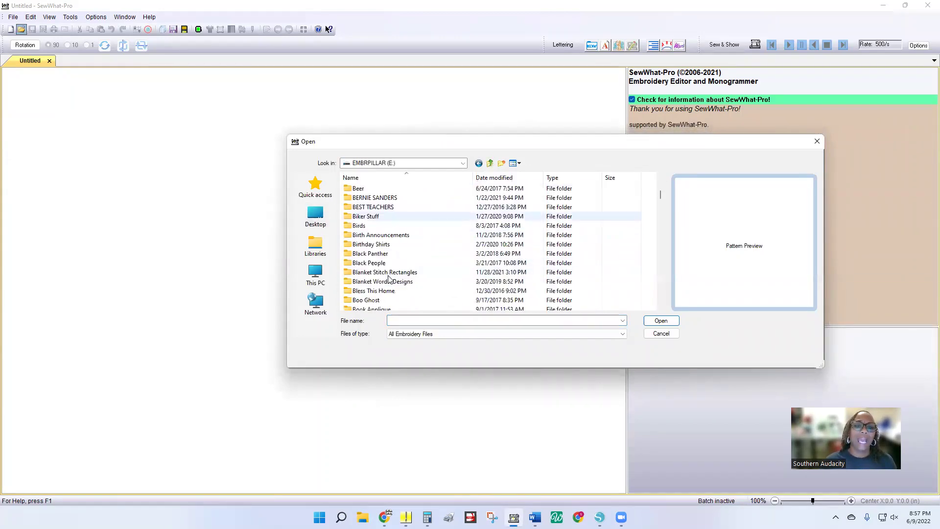
pyautogui.scroll(-15, 385, 279)
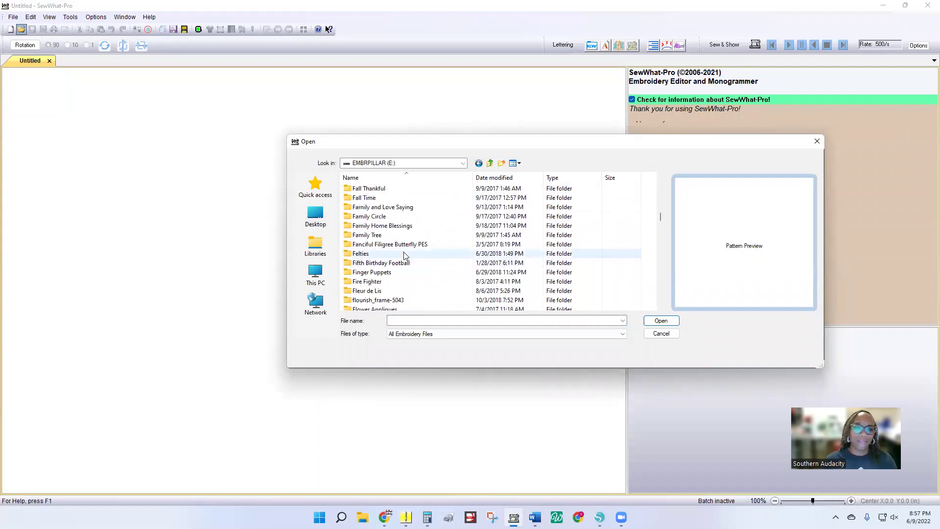
pyautogui.scroll(-15, 405, 258)
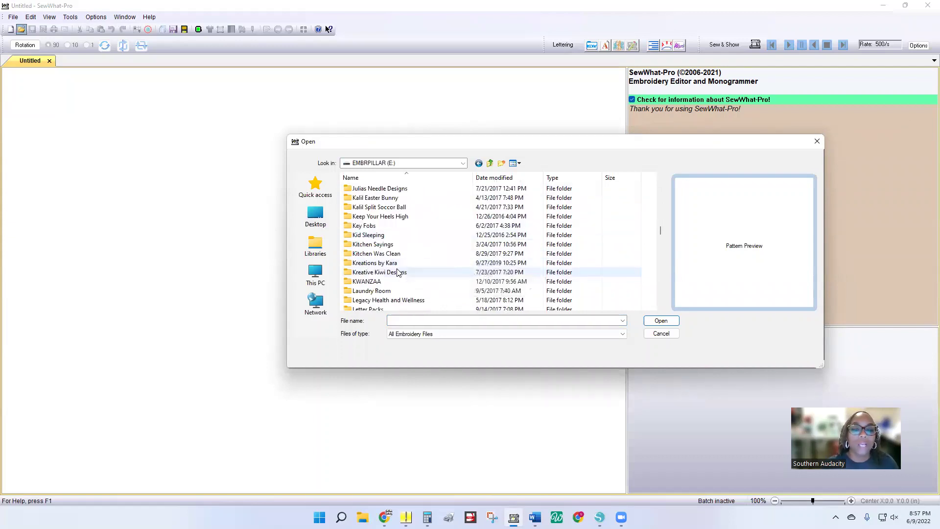
pyautogui.scroll(-3, 397, 272)
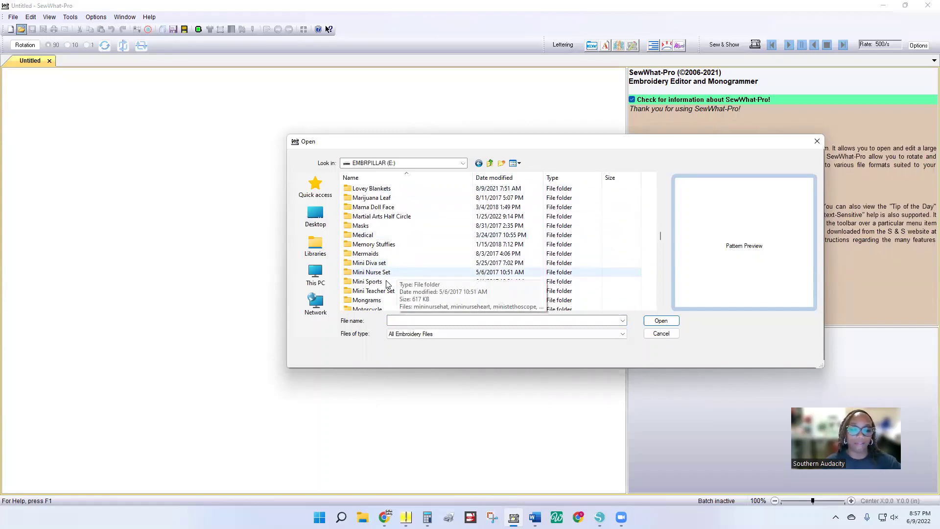
pyautogui.scroll(-5, 385, 284)
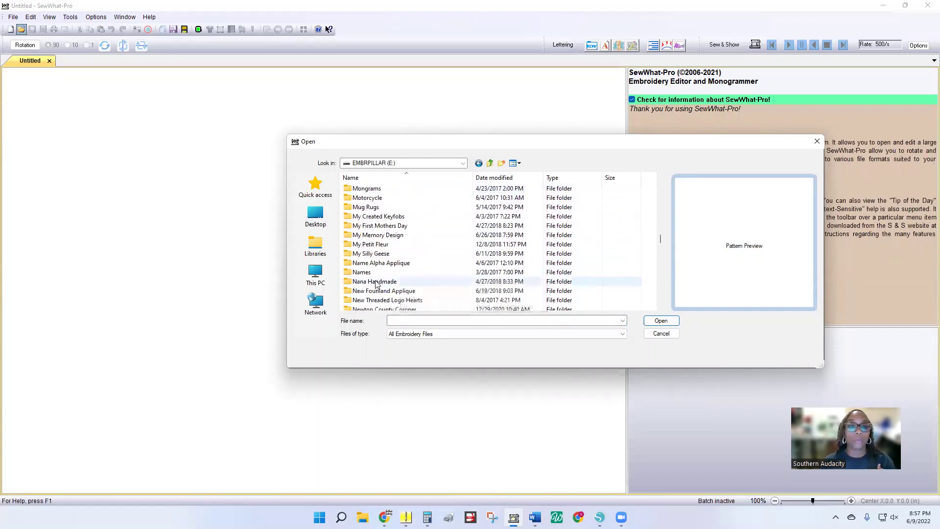
pyautogui.scroll(-5, 375, 284)
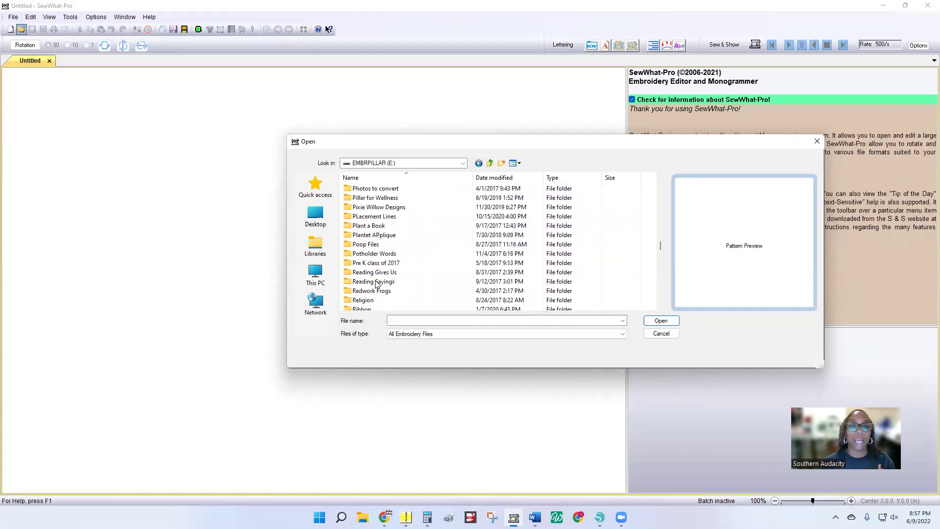
pyautogui.scroll(-1, 377, 284)
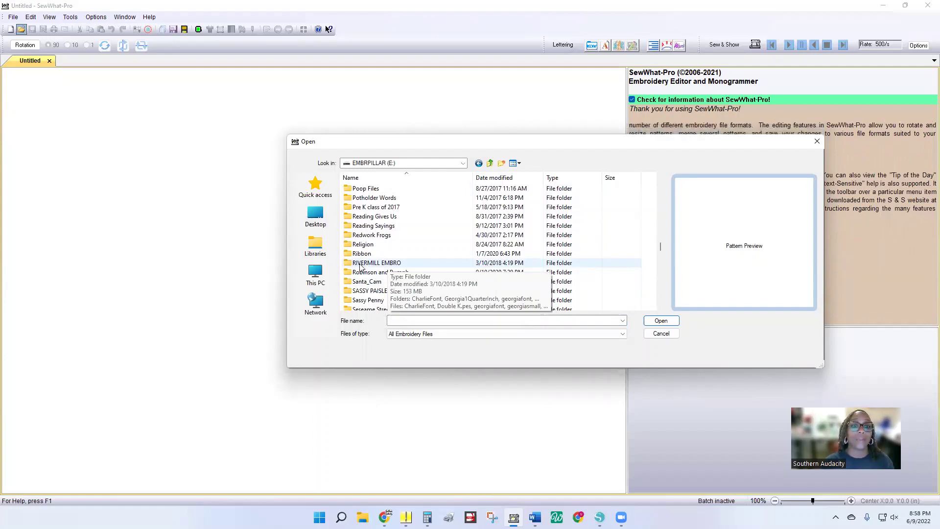
pyautogui.click(361, 265)
pyautogui.doubleClick(361, 265)
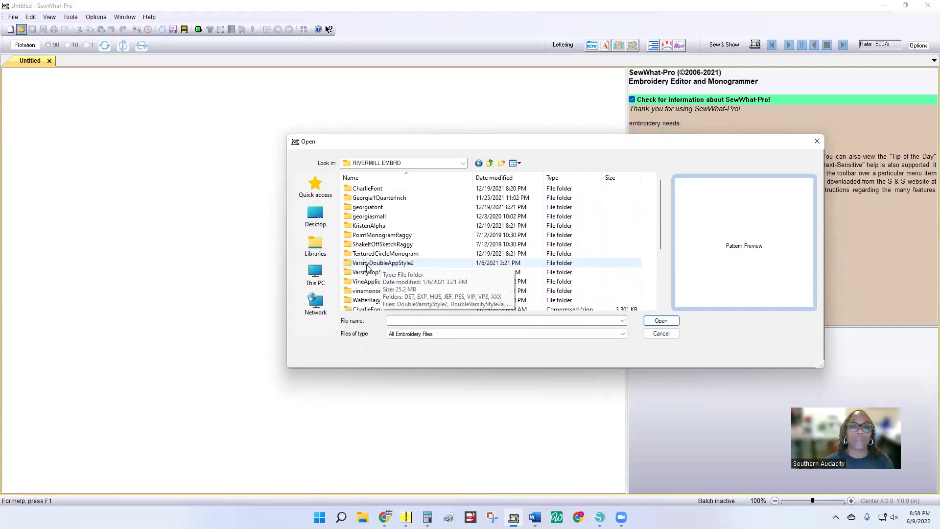
pyautogui.doubleClick(367, 264)
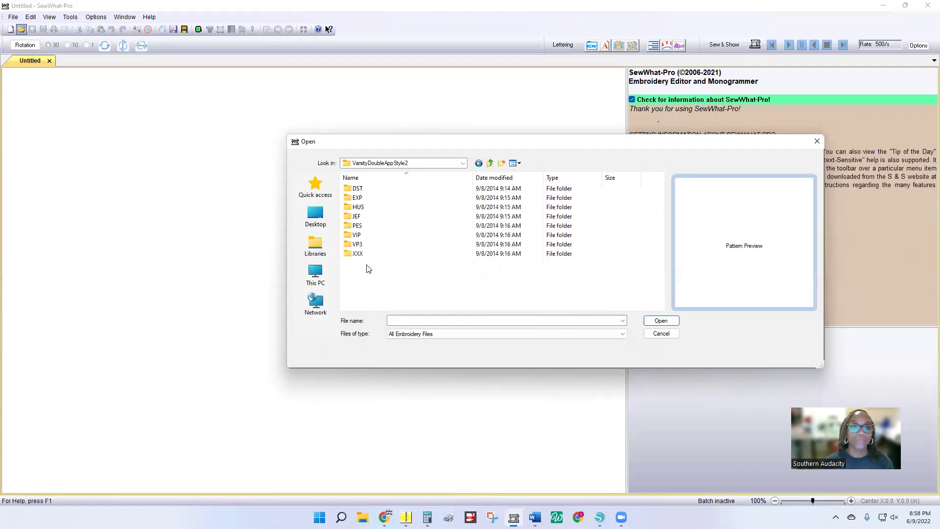
pyautogui.doubleClick(361, 226)
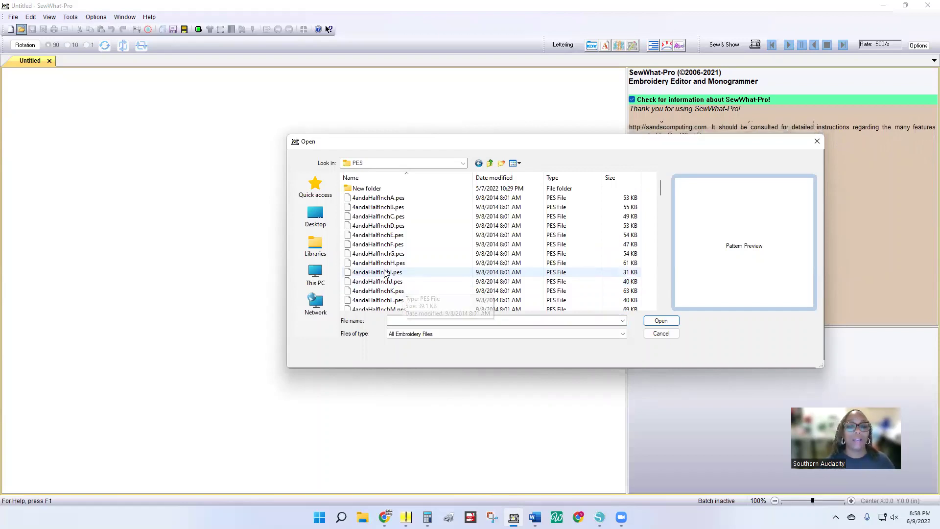
# - Open the 4andaHalfInchT.pes letter T design
pyautogui.scroll(-5, 431, 274)
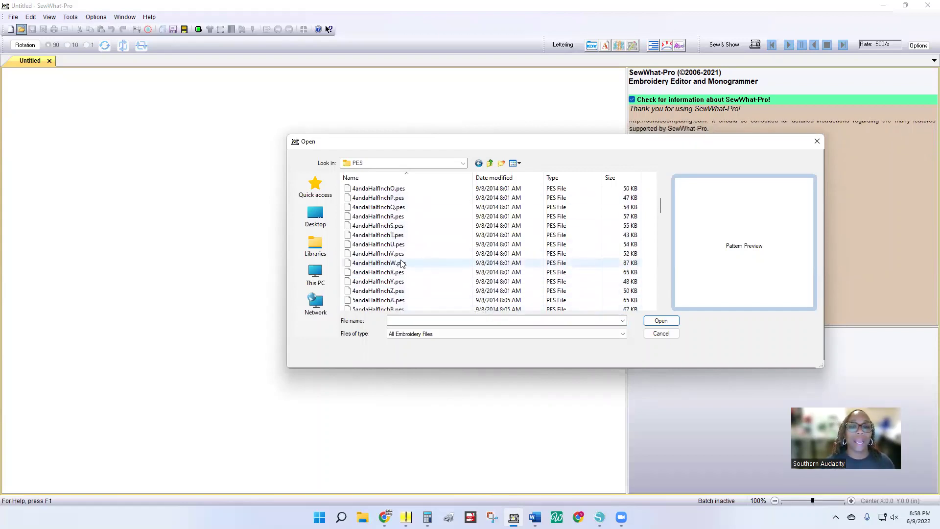
pyautogui.click(402, 236)
pyautogui.doubleClick(402, 235)
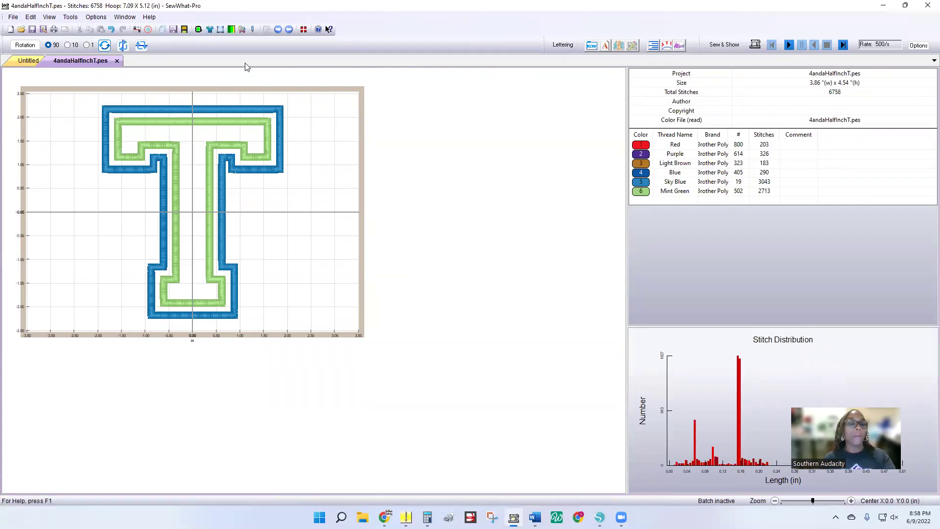
pyautogui.click(199, 30)
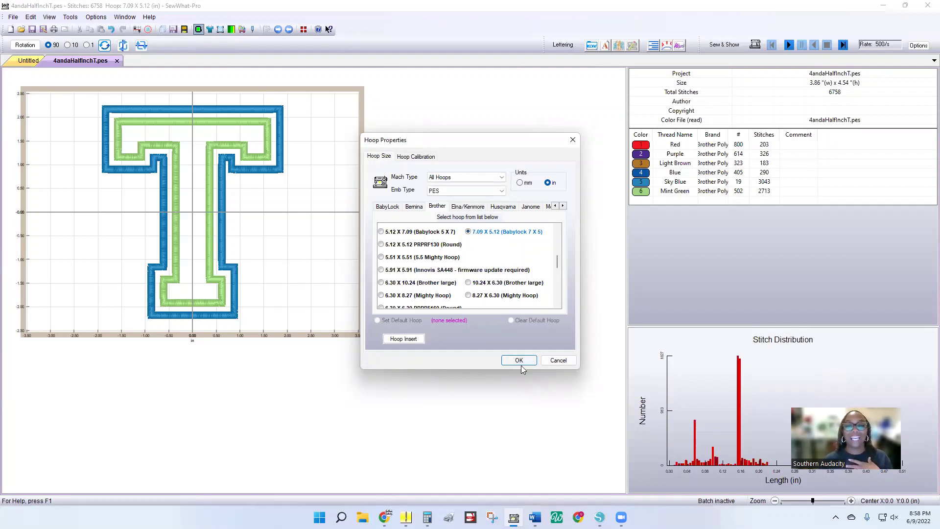
pyautogui.click(556, 362)
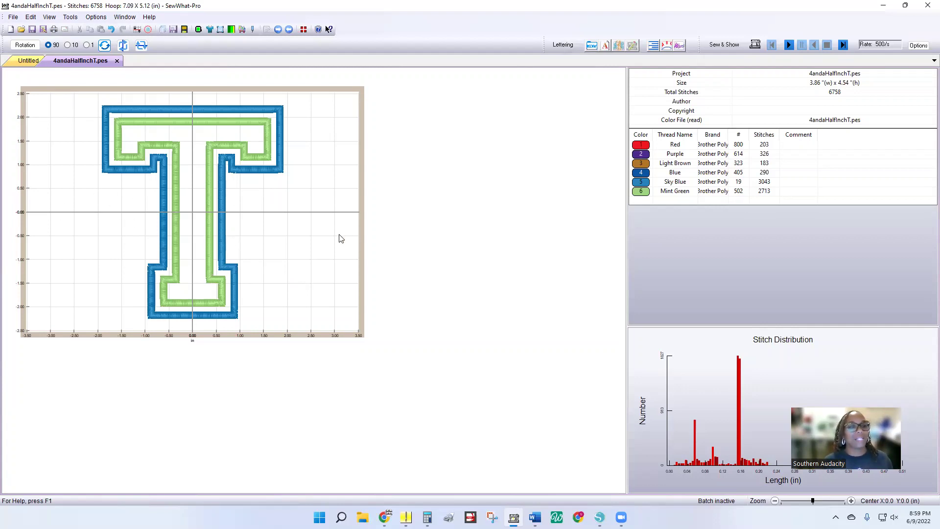
# - Open the 4andaHalfInchA.pes design from the File menu
pyautogui.click(13, 18)
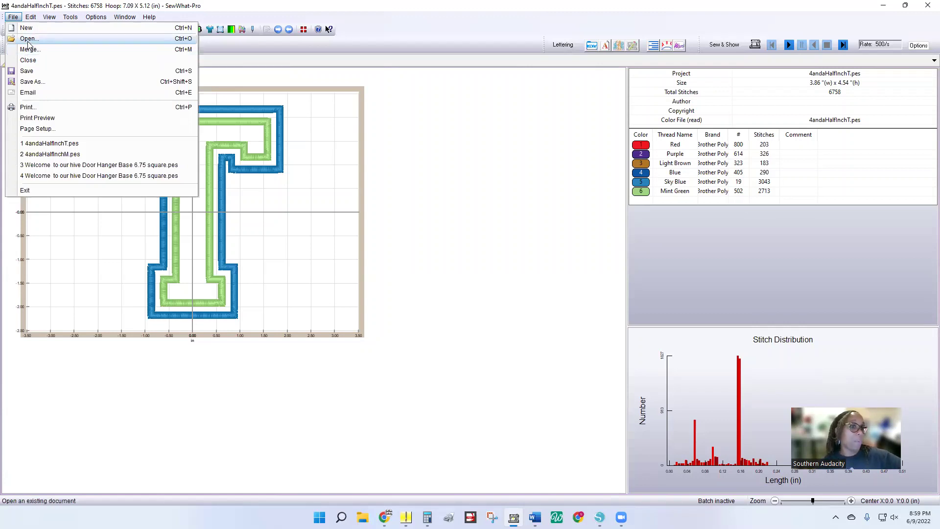
pyautogui.click(28, 39)
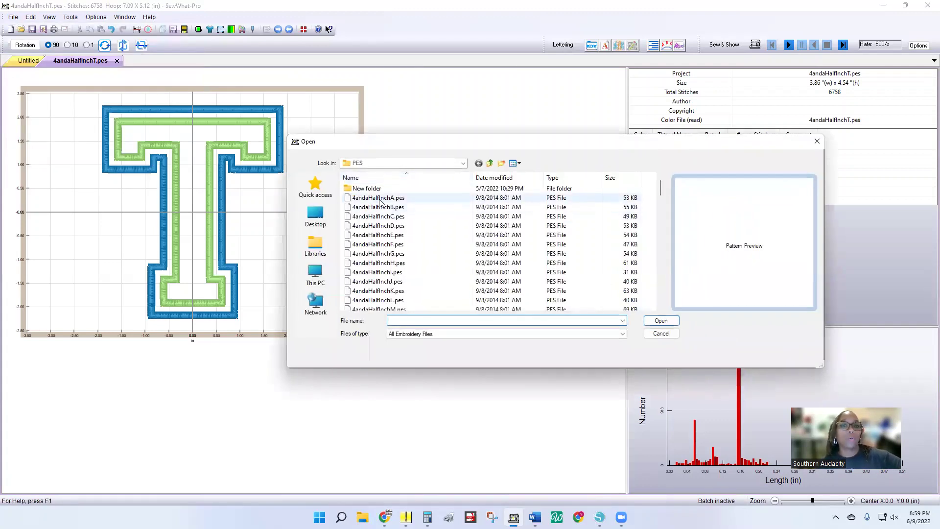
pyautogui.doubleClick(378, 198)
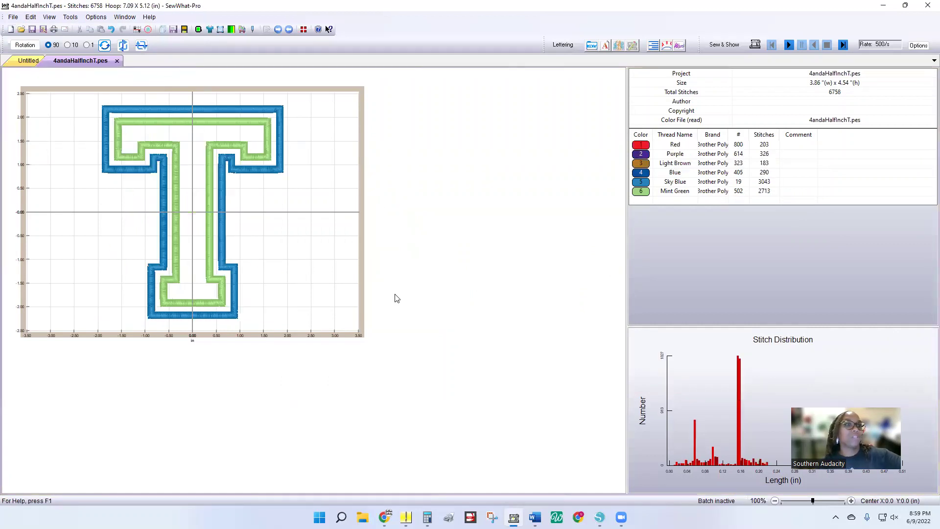
# - Bring up the file picker again and move up to the EMBRPILLAR (E:) drive
pyautogui.click(13, 18)
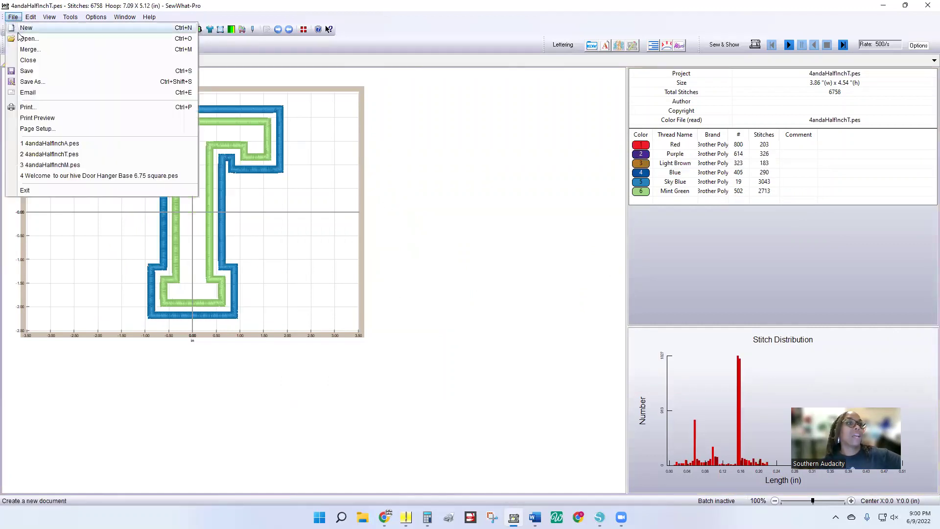
pyautogui.click(22, 50)
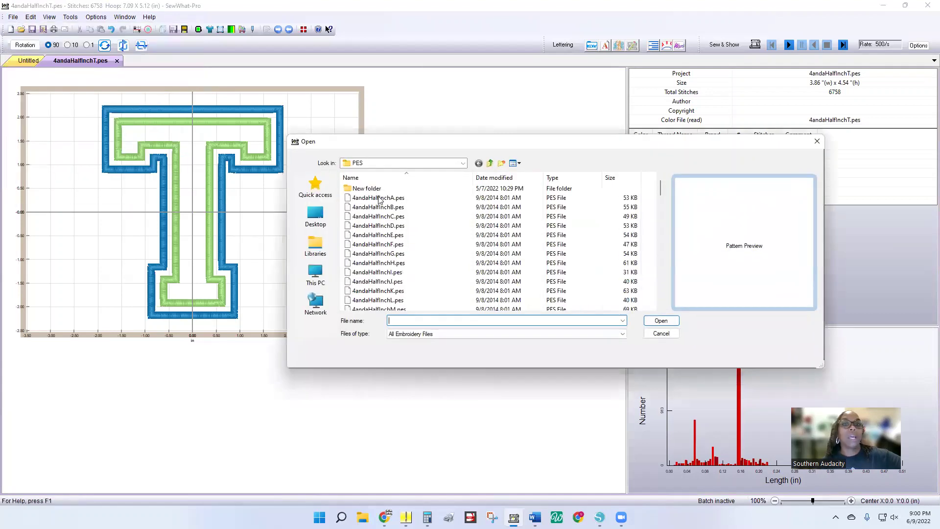
pyautogui.click(491, 165)
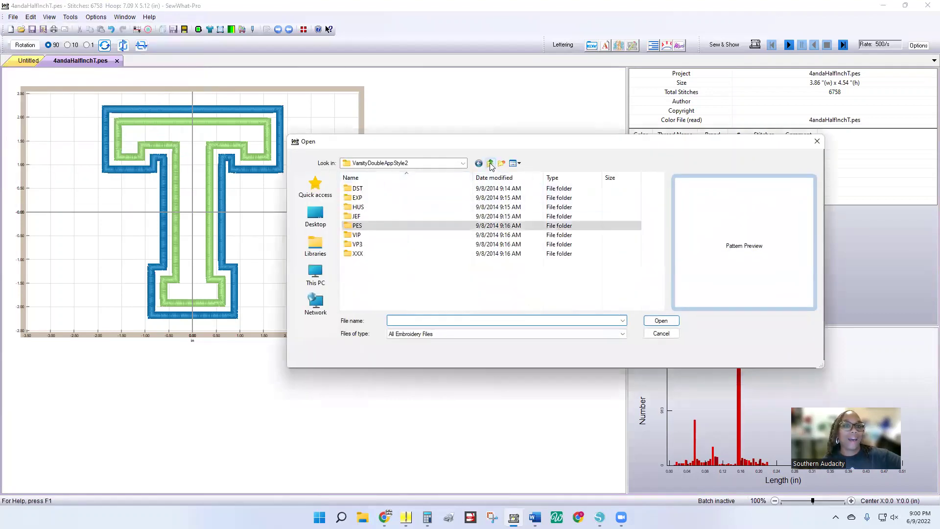
pyautogui.click(491, 166)
pyautogui.click(491, 166)
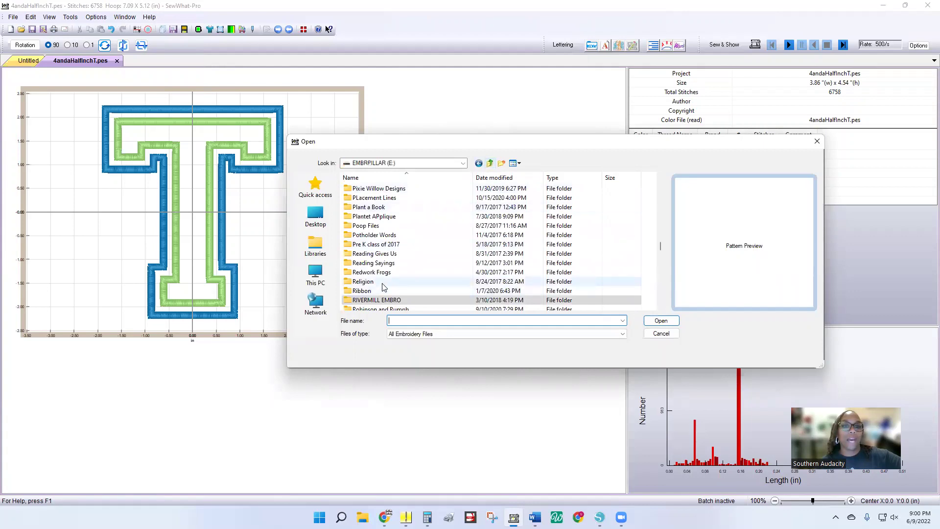
# - Scroll the E: drive list and open its Fonts folder
pyautogui.scroll(-15, 394, 292)
pyautogui.scroll(10, 395, 292)
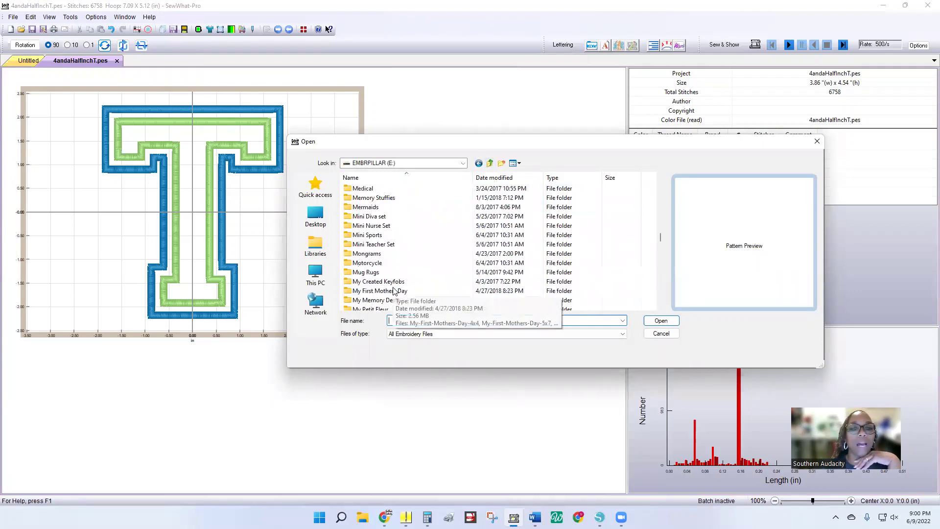
pyautogui.scroll(15, 398, 282)
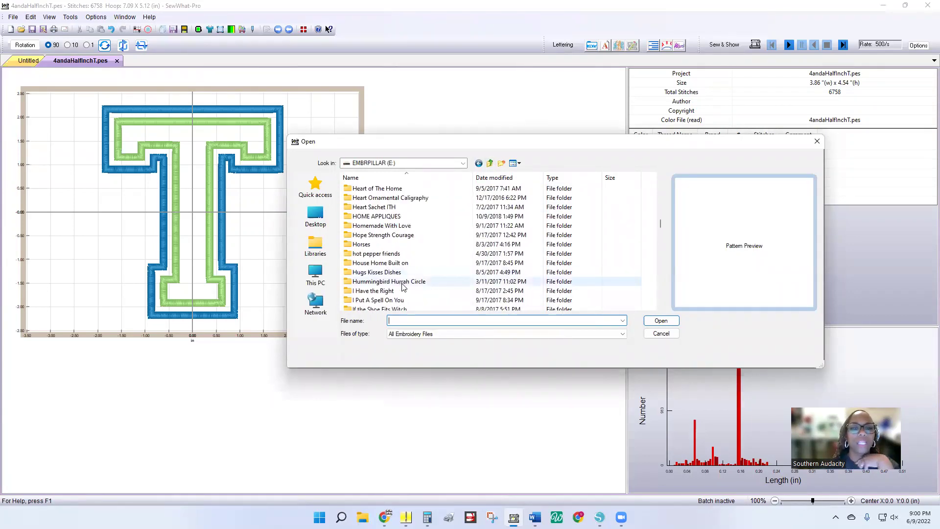
pyautogui.scroll(10, 401, 291)
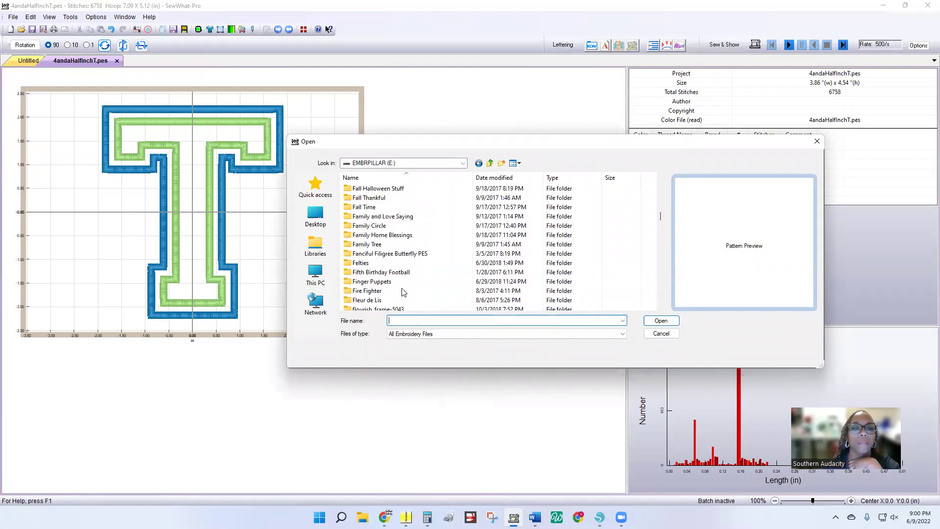
pyautogui.scroll(15, 402, 285)
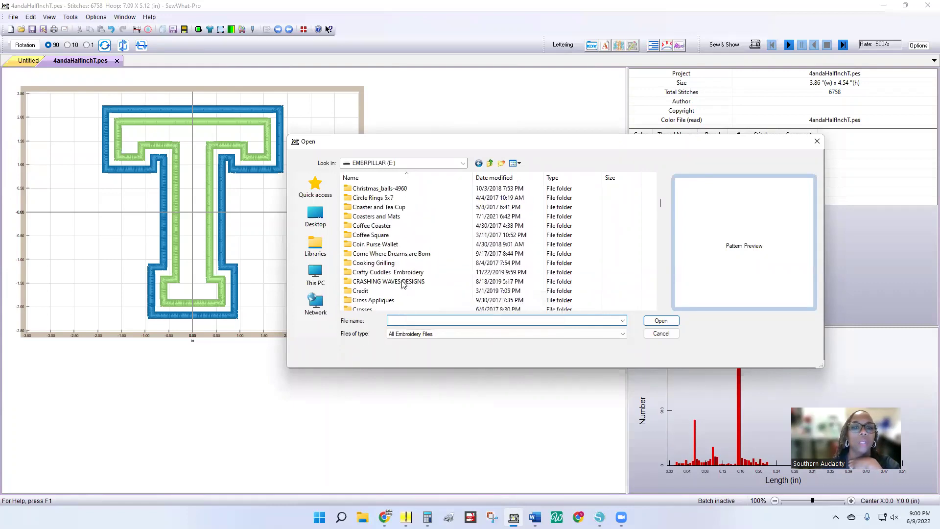
pyautogui.scroll(10, 392, 279)
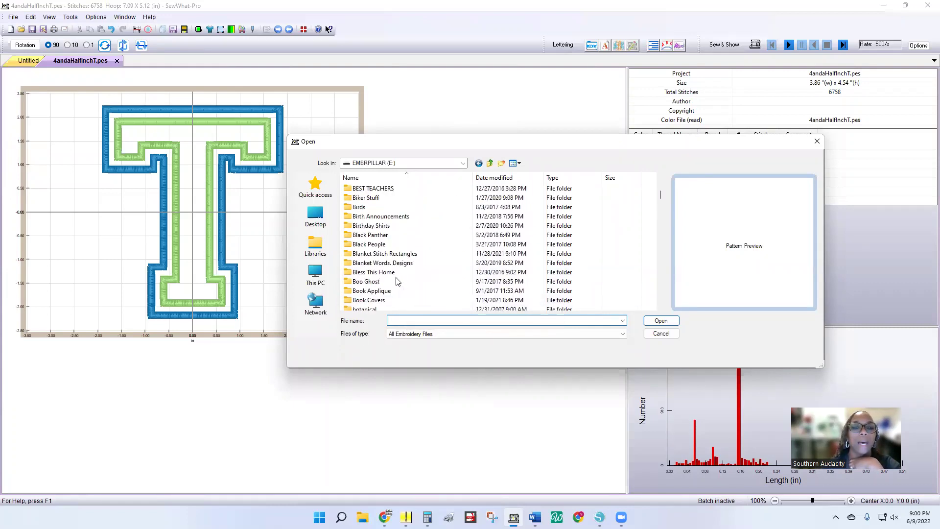
pyautogui.scroll(-15, 387, 270)
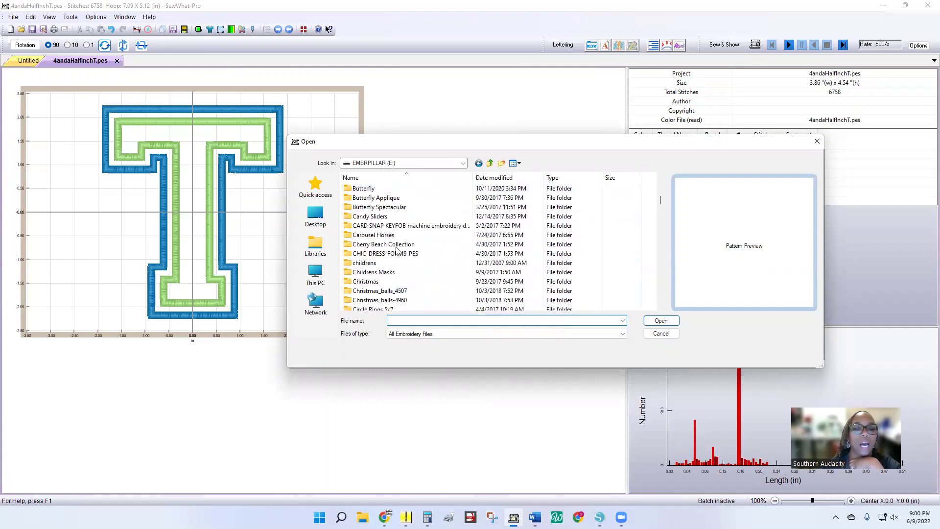
pyautogui.scroll(-12, 400, 263)
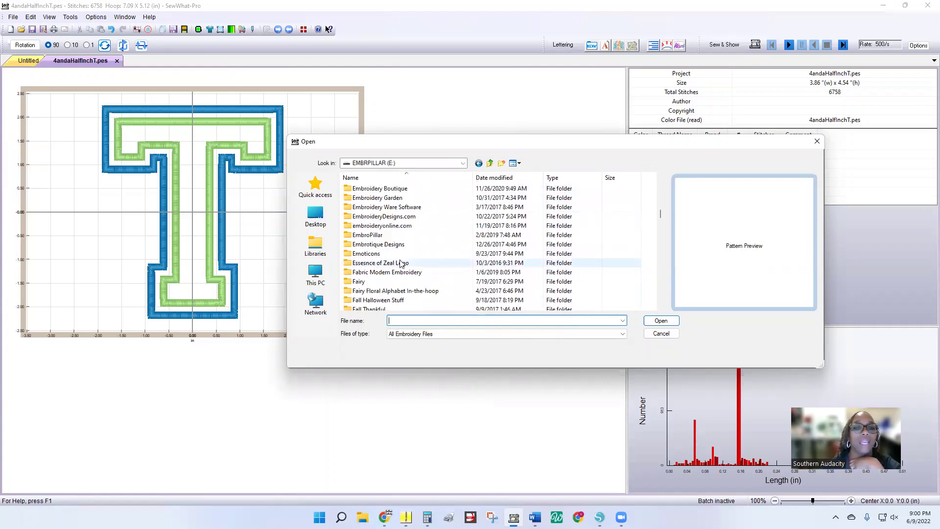
pyautogui.scroll(-8, 392, 261)
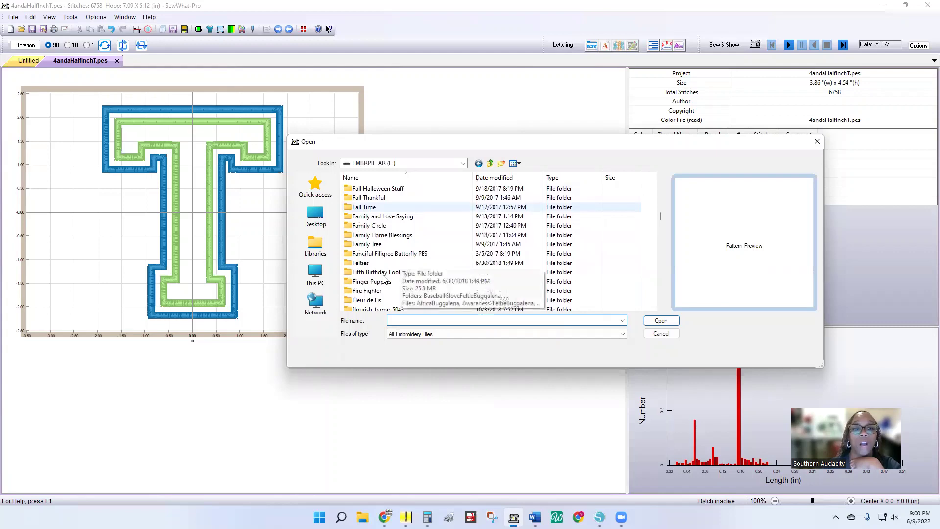
pyautogui.doubleClick(367, 255)
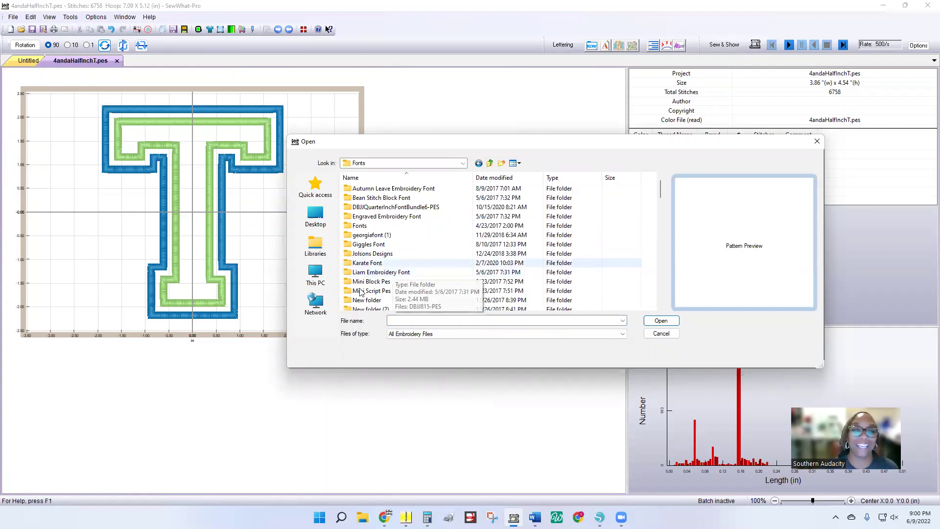
# - Open the DBJJSimoneScriptFont-PES (1) zip in the Fonts folder to list its letter files
pyautogui.scroll(-1, 386, 257)
pyautogui.scroll(-4, 386, 256)
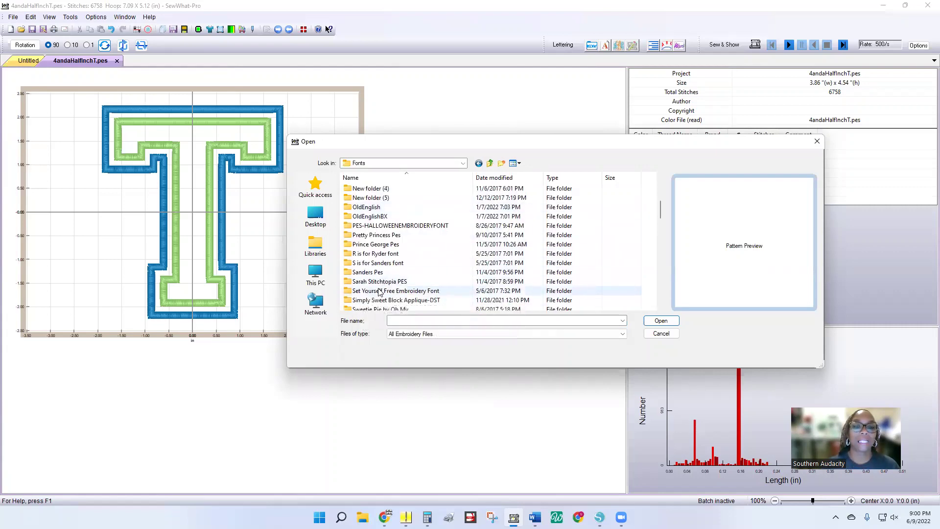
pyautogui.scroll(-3, 381, 281)
pyautogui.scroll(-2, 381, 281)
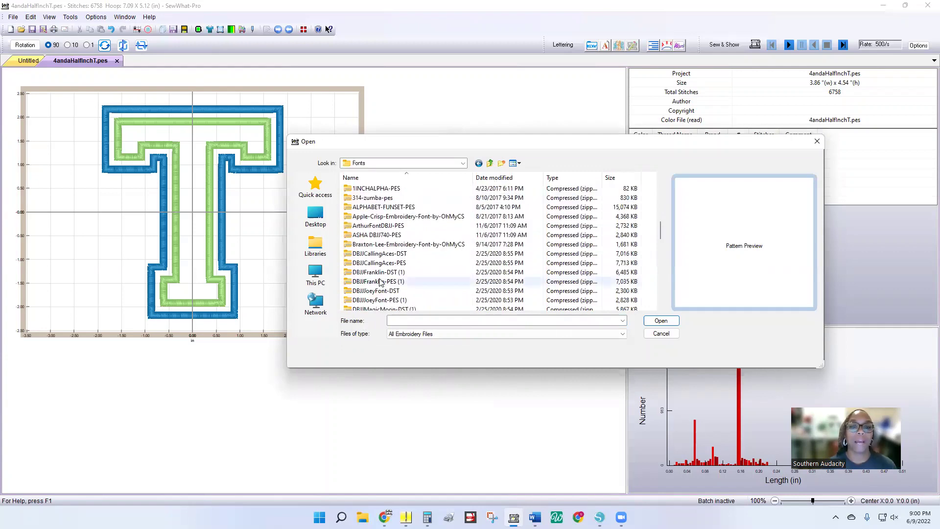
pyautogui.scroll(-4, 384, 281)
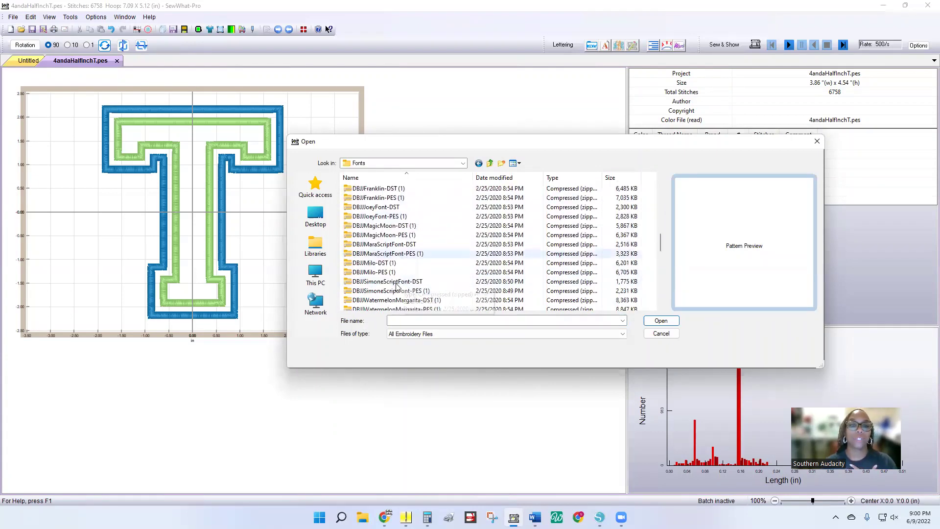
pyautogui.scroll(-2, 387, 225)
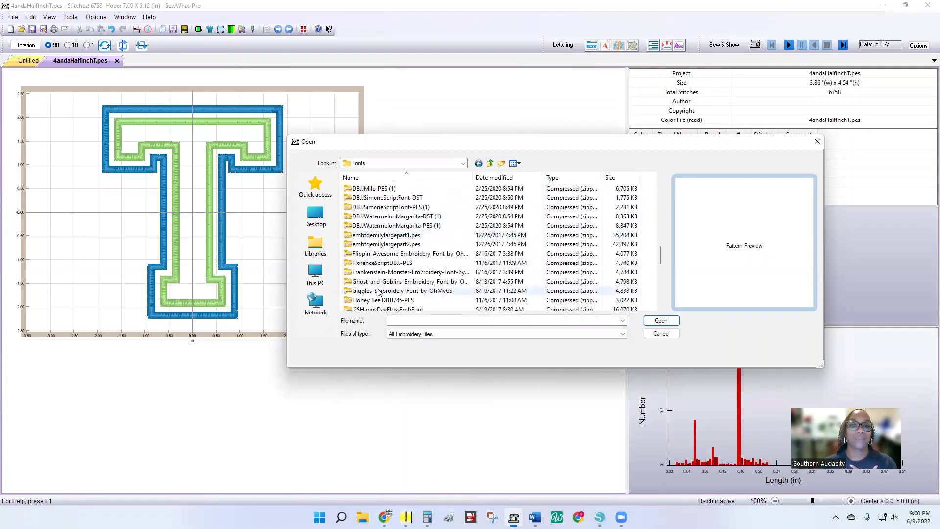
pyautogui.doubleClick(395, 208)
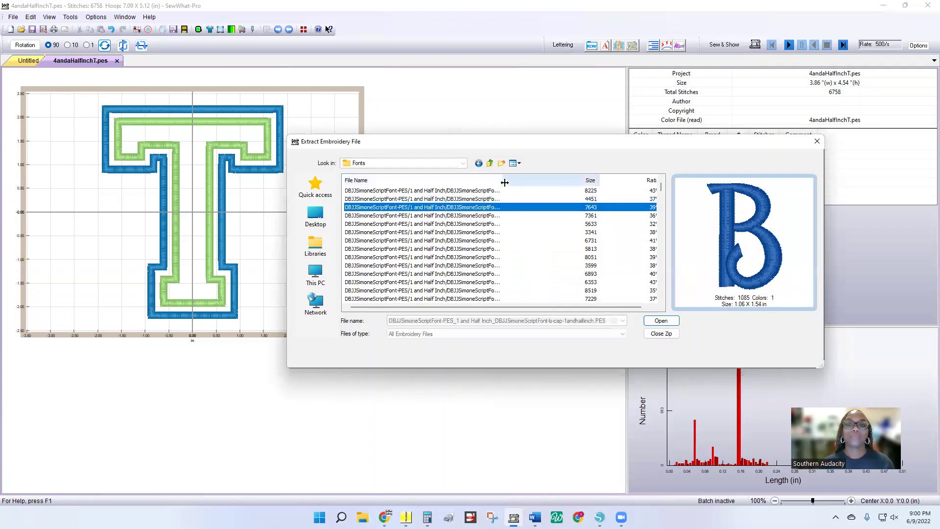
# - Insert the t-cap 1andhalfinch Simone script T from the zip into the design
pyautogui.moveTo(504, 183); pyautogui.dragTo(601, 199)
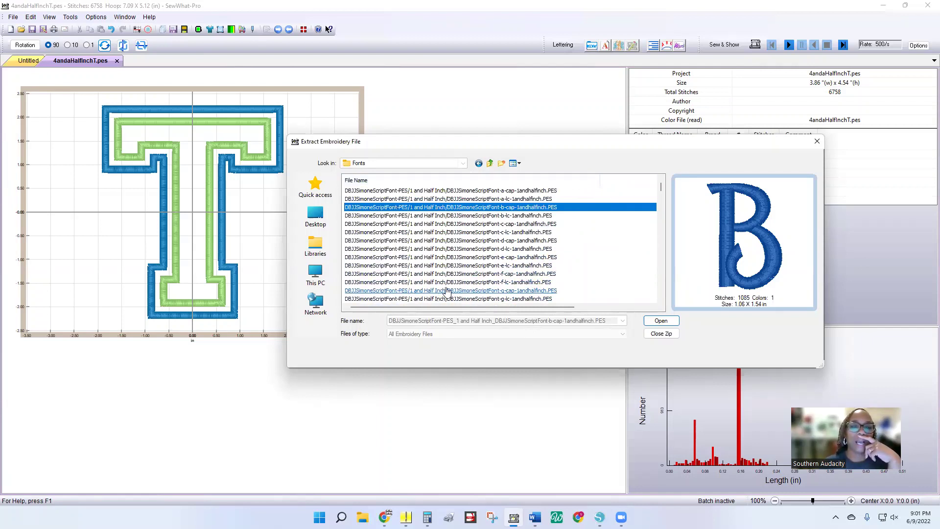
pyautogui.scroll(-4, 445, 291)
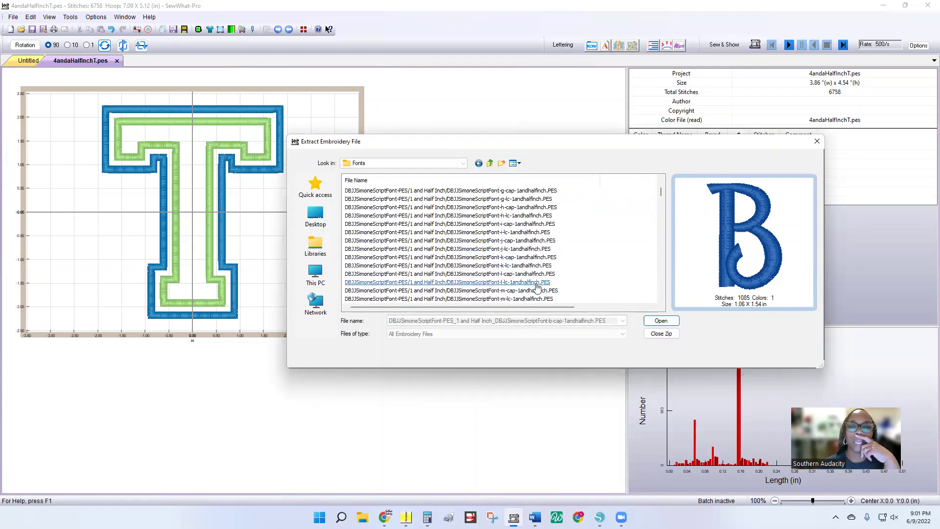
pyautogui.scroll(-2, 519, 282)
pyautogui.scroll(-4, 507, 271)
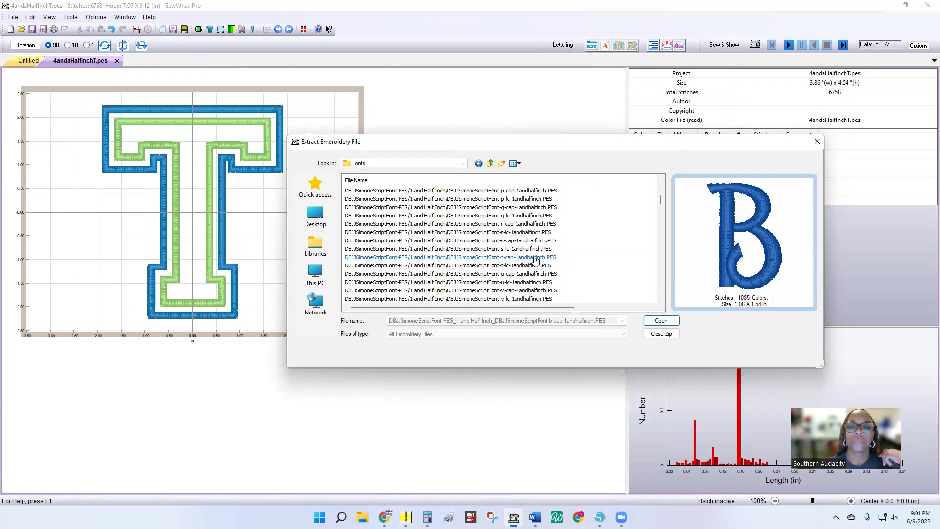
pyautogui.click(532, 258)
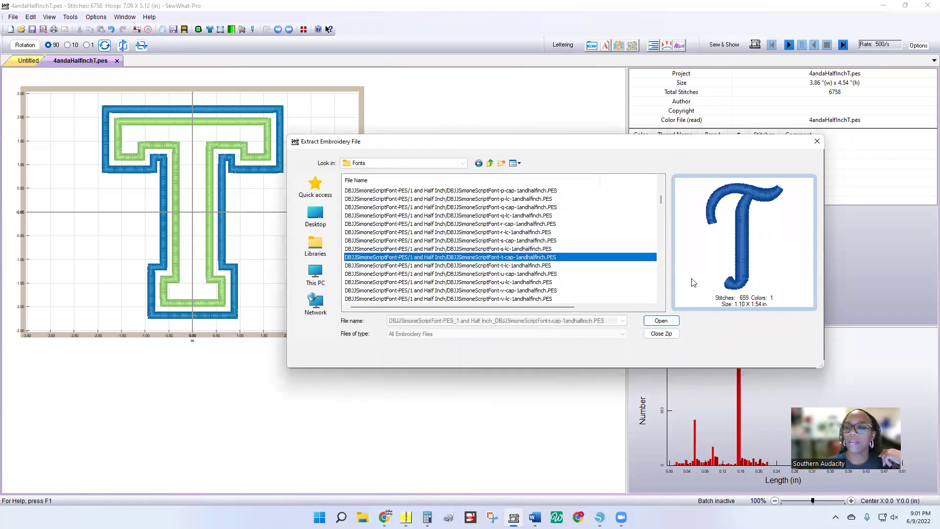
pyautogui.click(665, 322)
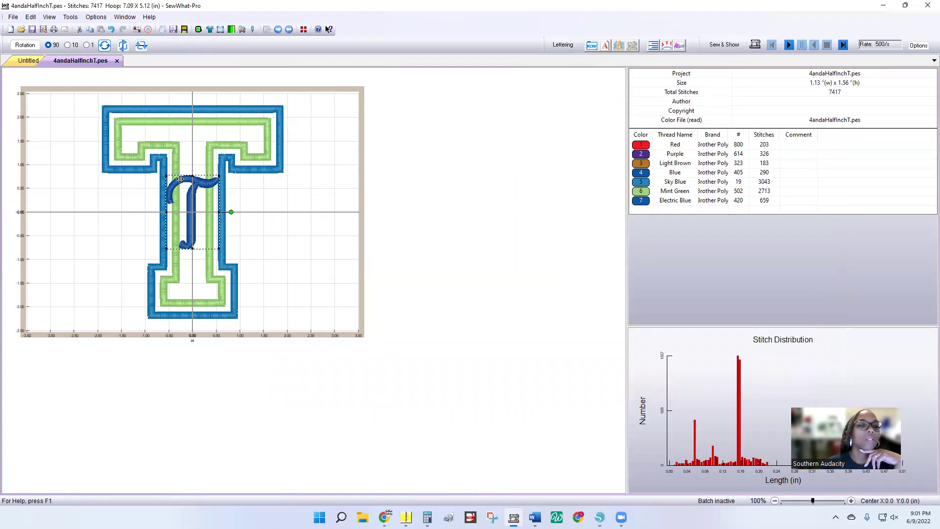
# - Move the script T left off the block T and show the Simone alphabet in the Info-Pane
pyautogui.moveTo(192, 216); pyautogui.dragTo(102, 216)
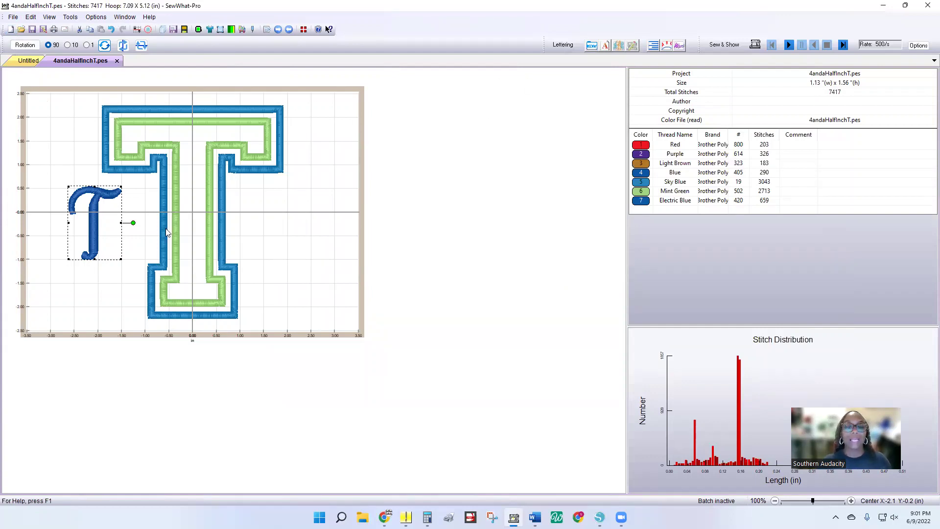
pyautogui.click(101, 232)
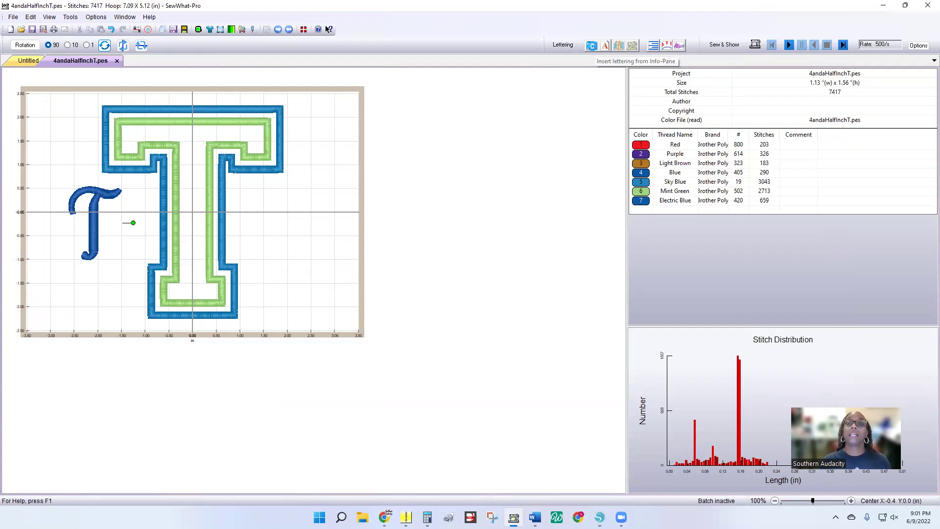
pyautogui.click(591, 46)
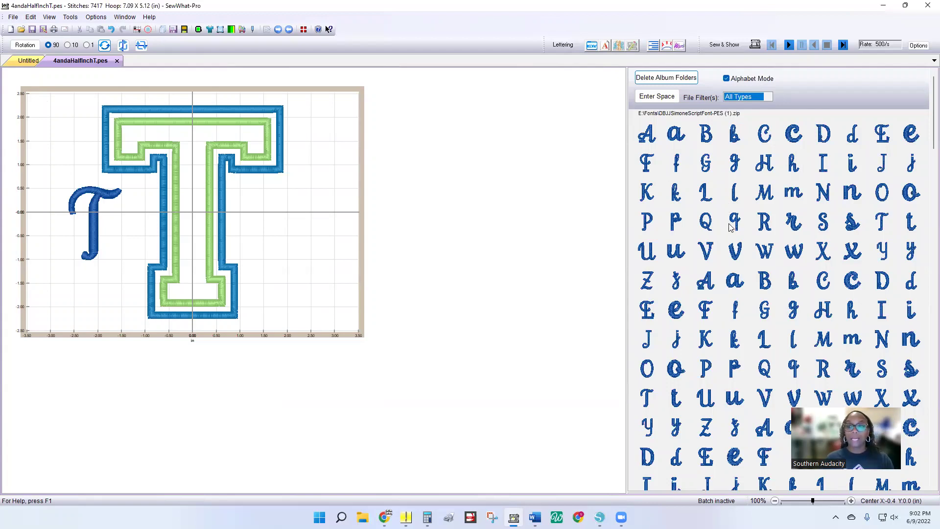
# - Insert a second script capital T from the top of the Simone alphabet panel
pyautogui.scroll(-4, 767, 214)
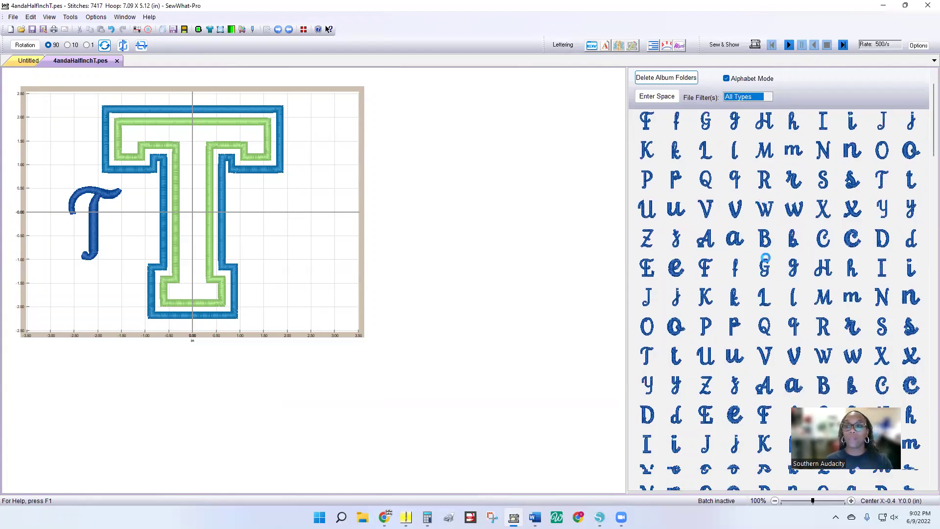
pyautogui.scroll(-3, 756, 343)
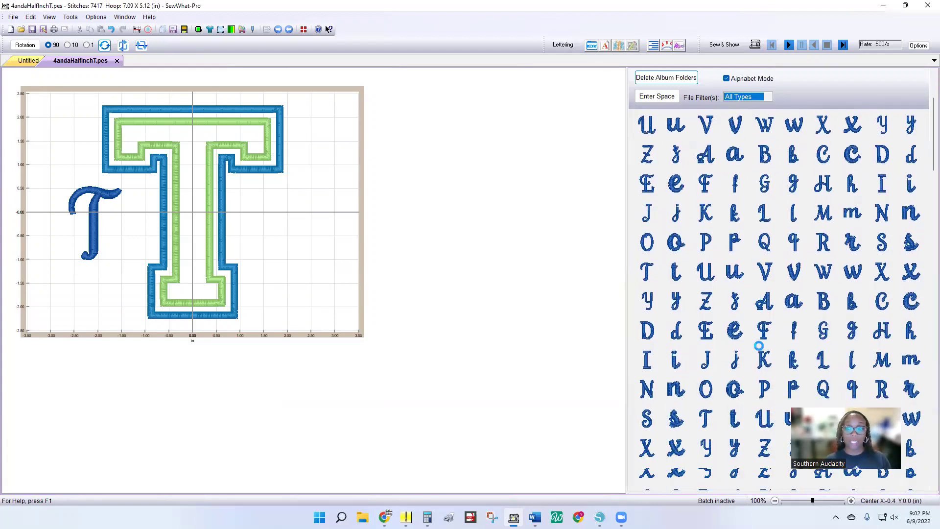
pyautogui.scroll(3, 757, 345)
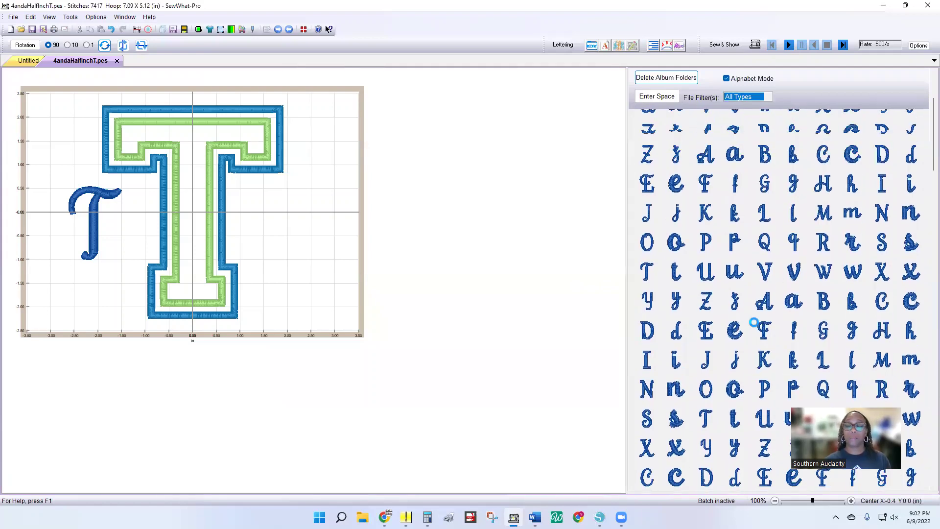
pyautogui.scroll(3, 756, 324)
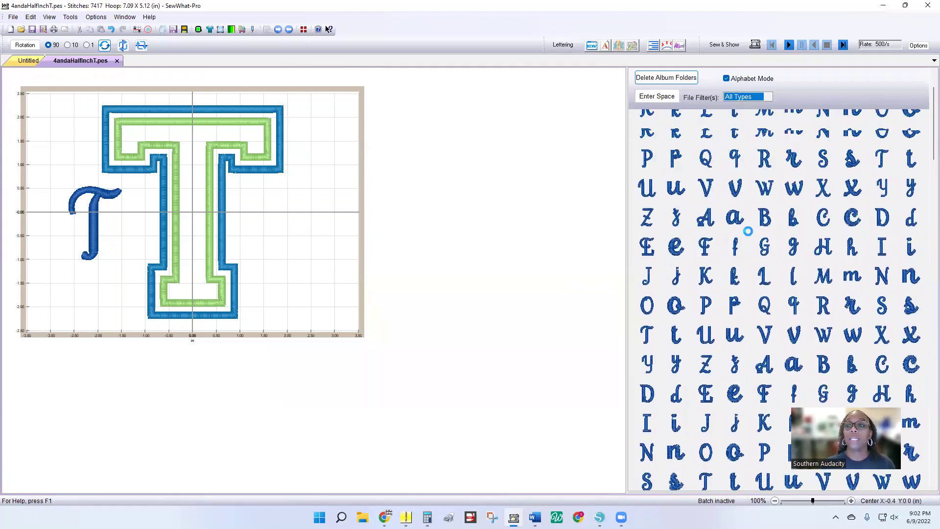
pyautogui.scroll(1, 771, 252)
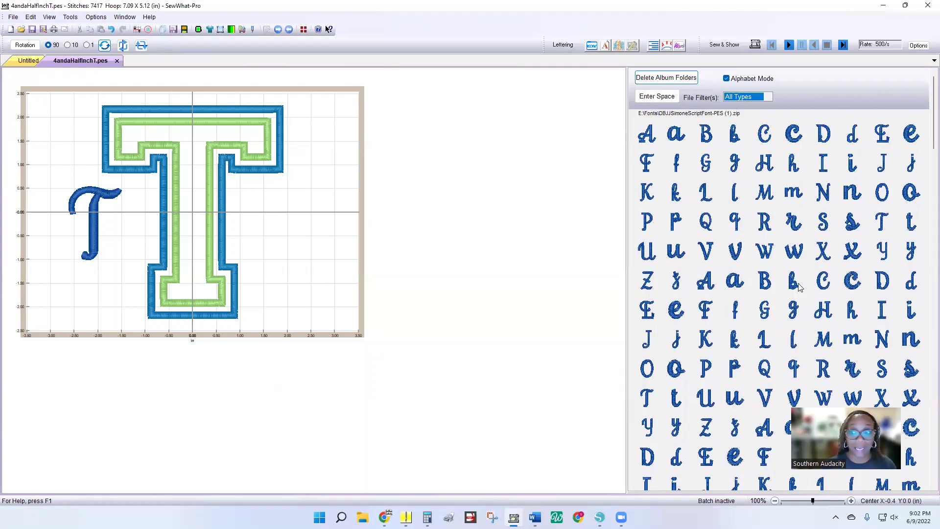
pyautogui.click(883, 223)
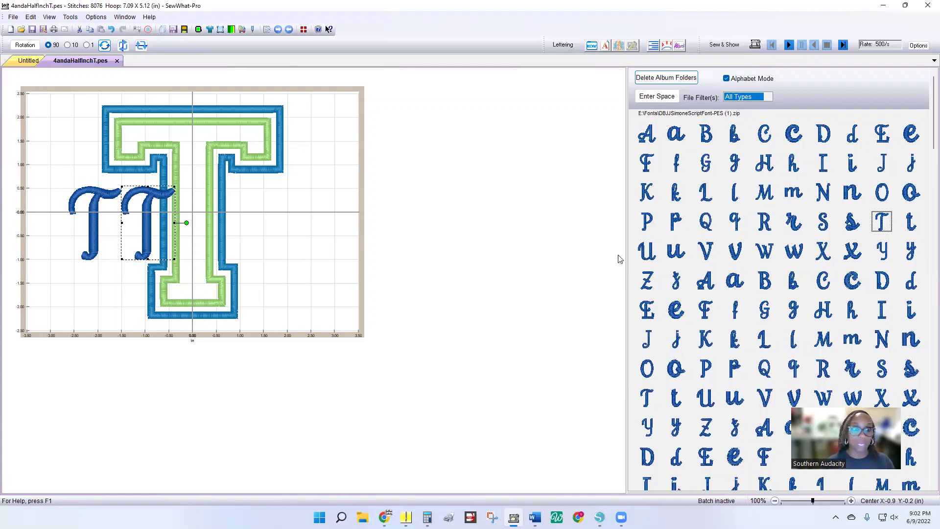
# - Delete the extra script T and insert script letters y, r and a
pyautogui.press('Delete')
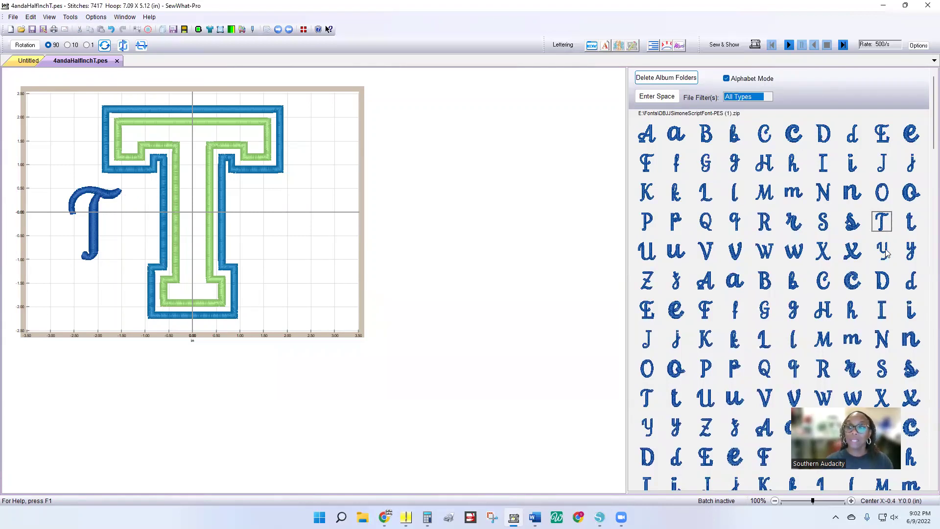
pyautogui.click(912, 253)
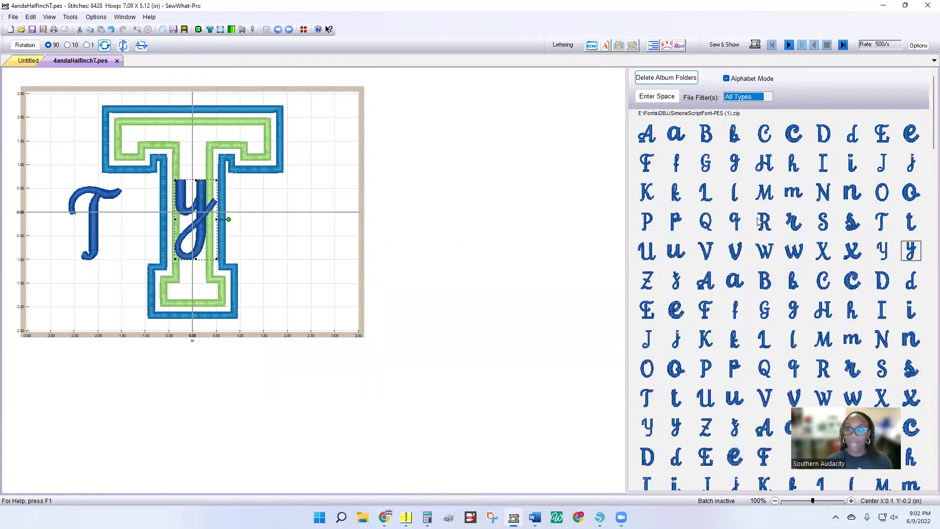
pyautogui.click(793, 222)
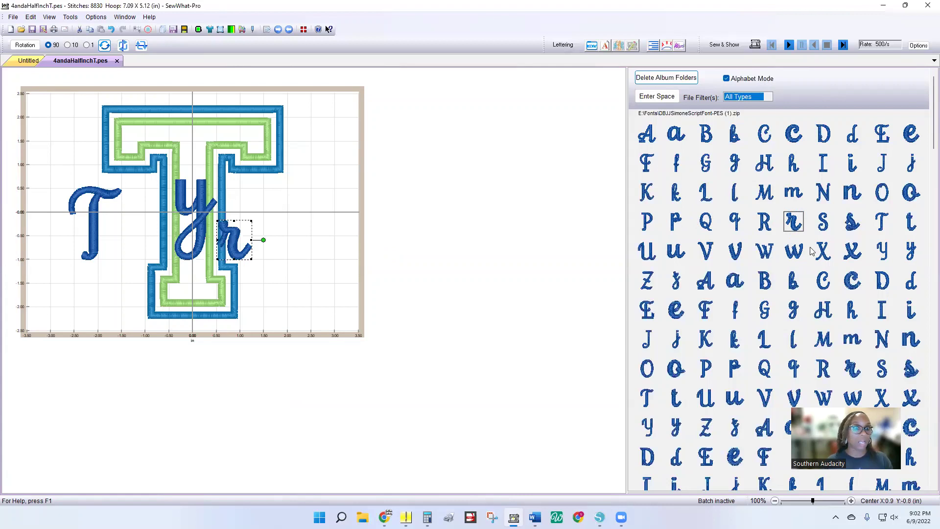
pyautogui.click(676, 133)
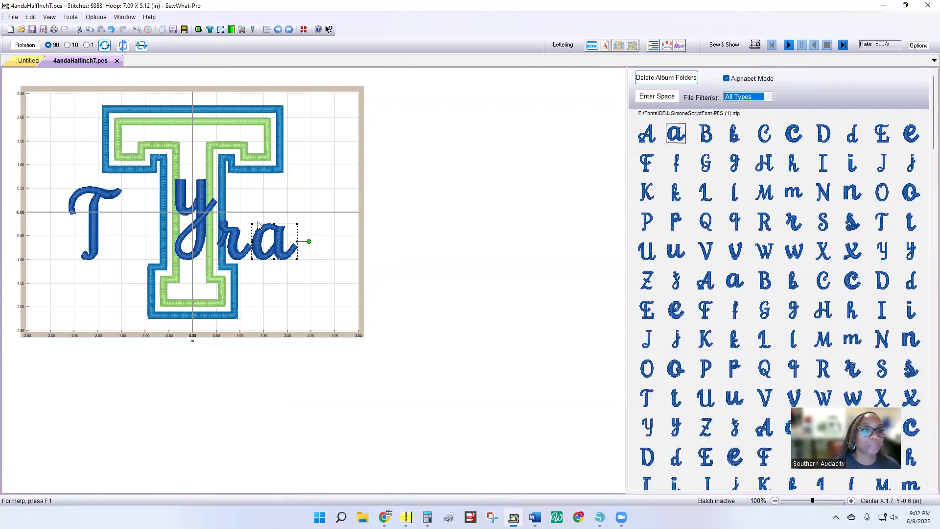
# - Position y, r and a in sequence after the script T to spell Tyra
pyautogui.click(200, 209)
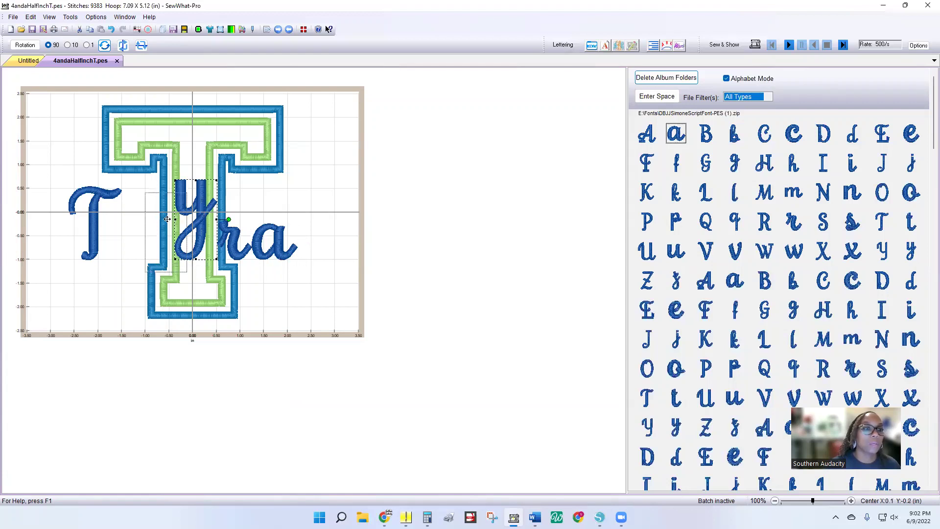
pyautogui.moveTo(134, 239); pyautogui.dragTo(128, 250)
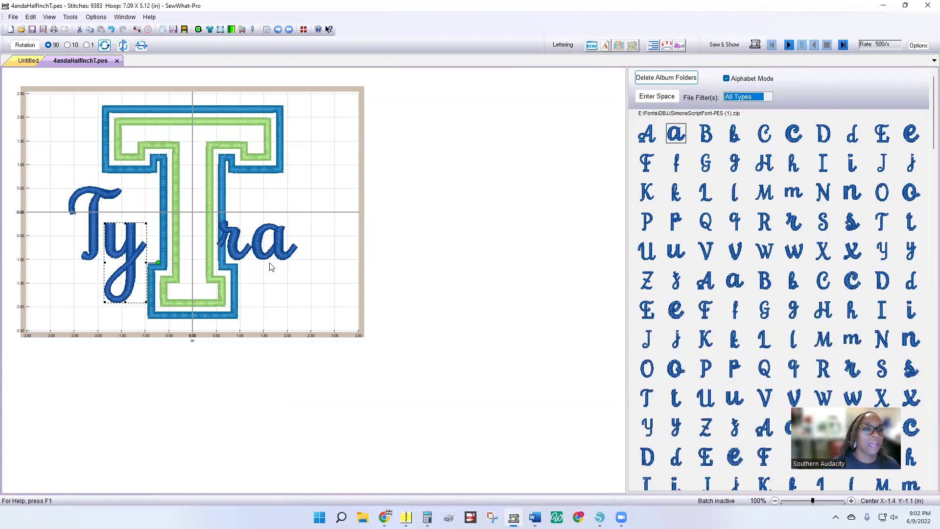
pyautogui.click(215, 250)
pyautogui.moveTo(216, 249); pyautogui.dragTo(163, 252)
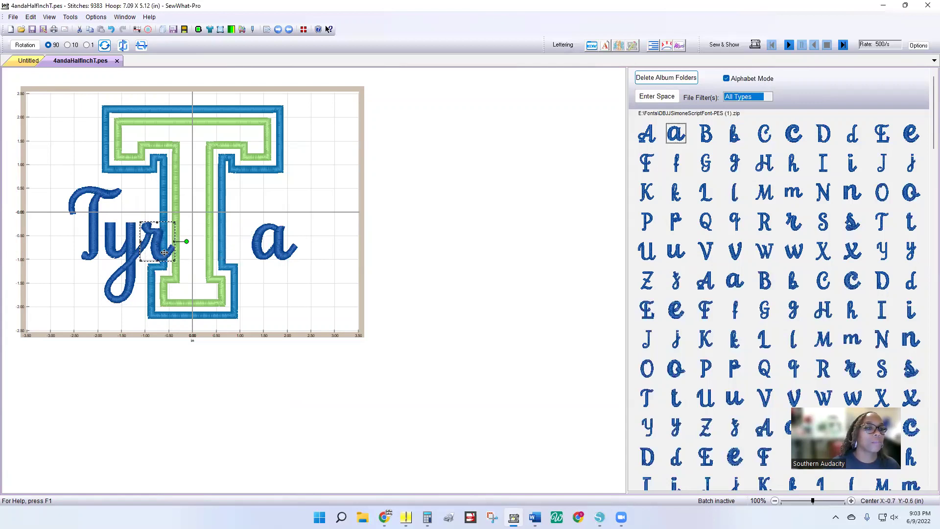
pyautogui.moveTo(275, 247); pyautogui.dragTo(191, 251)
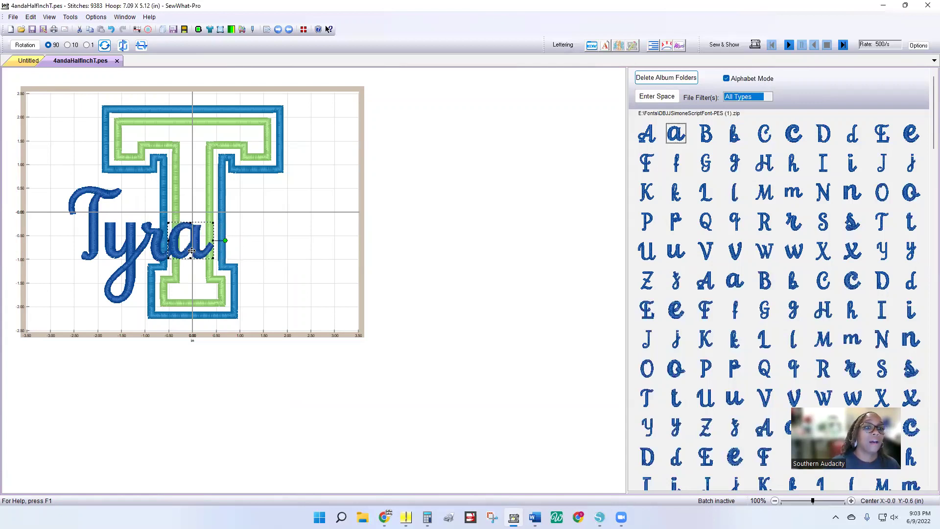
pyautogui.press('Down')
pyautogui.click(347, 268)
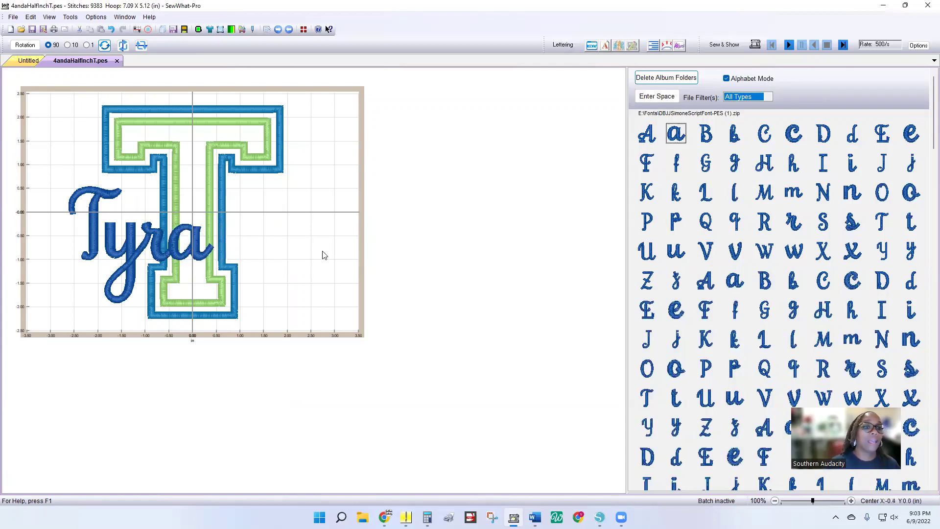
# - Select all four Tyra letters, move them onto the T's centre, then delete them
pyautogui.click(91, 230)
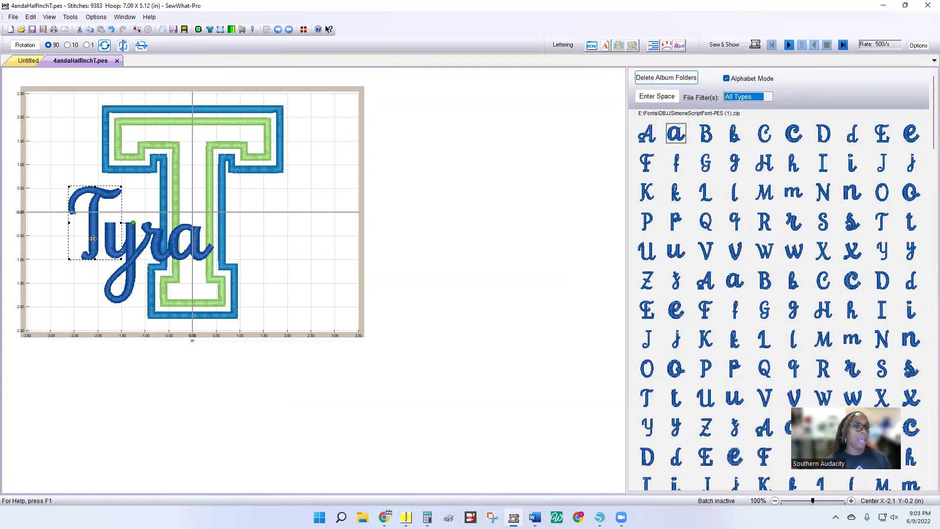
pyautogui.keyDown('ctrl'); pyautogui.click(132, 243); pyautogui.keyUp('ctrl')
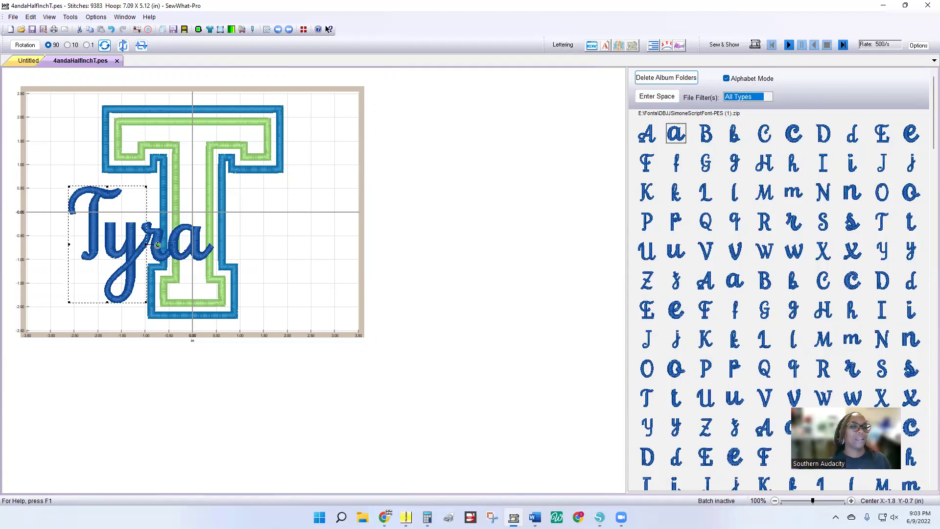
pyautogui.click(181, 255)
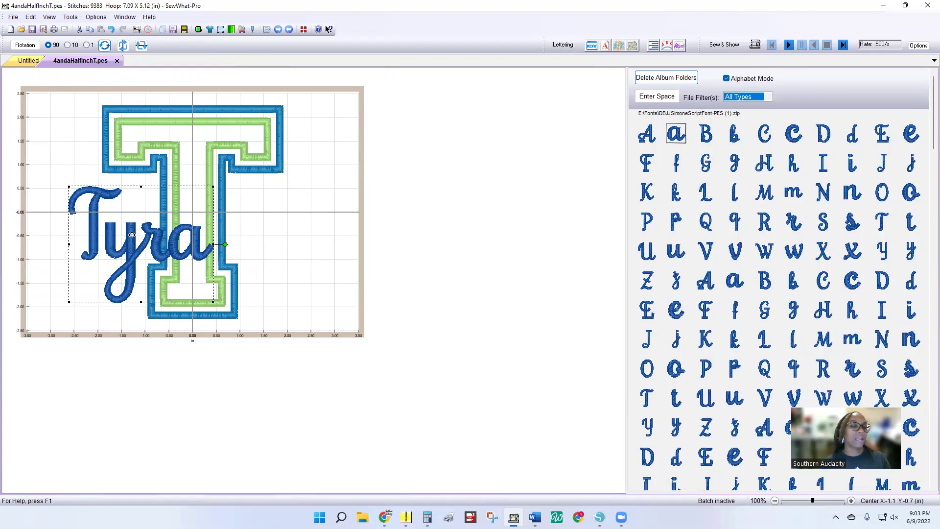
pyautogui.moveTo(132, 235); pyautogui.dragTo(176, 229)
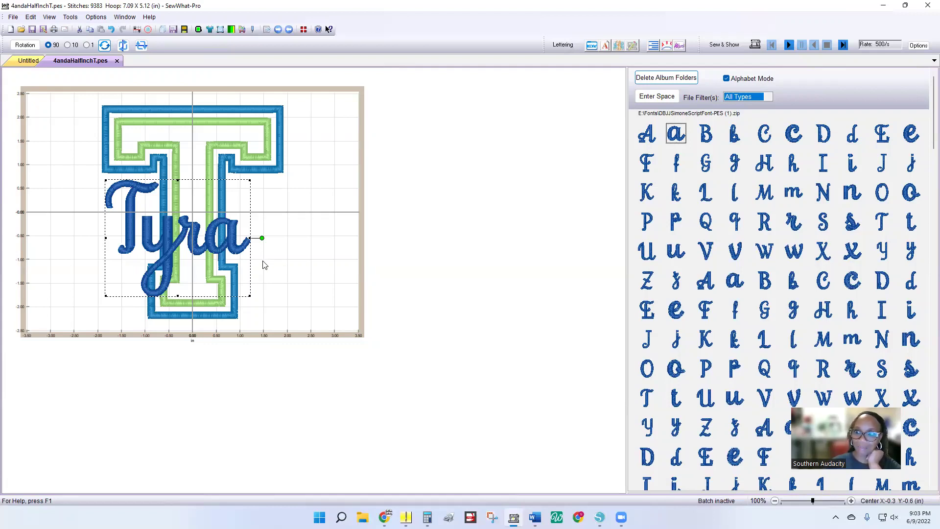
pyautogui.press('Delete')
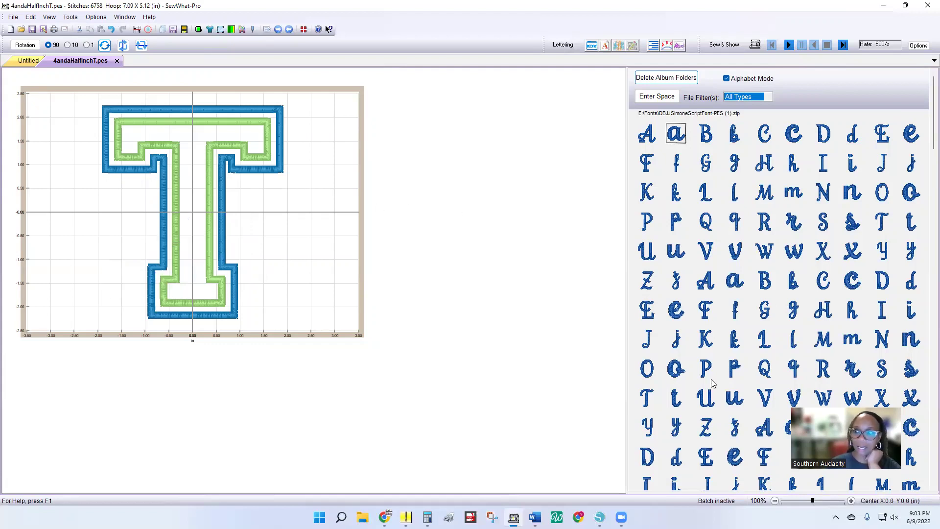
# - Try script T sizes, keep the larger capital T and place it at the hoop's left
pyautogui.scroll(-2, 782, 332)
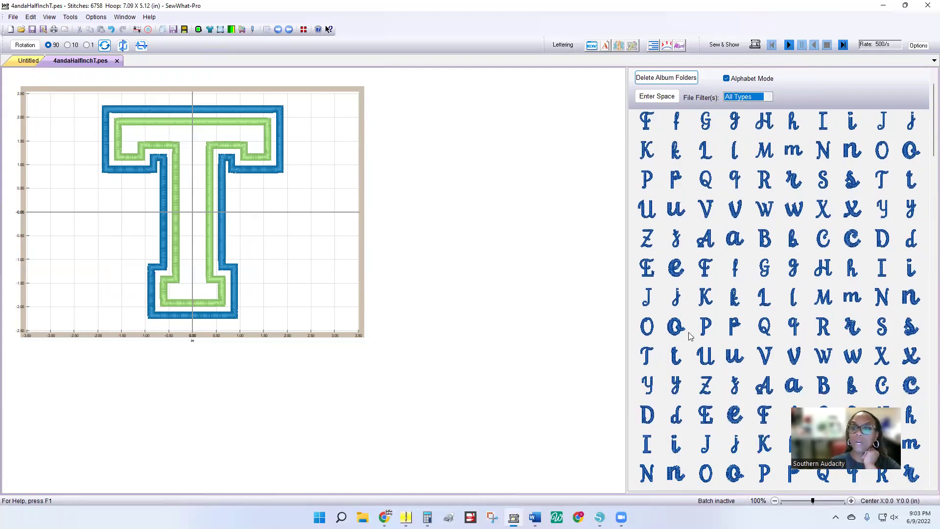
pyautogui.scroll(2, 688, 339)
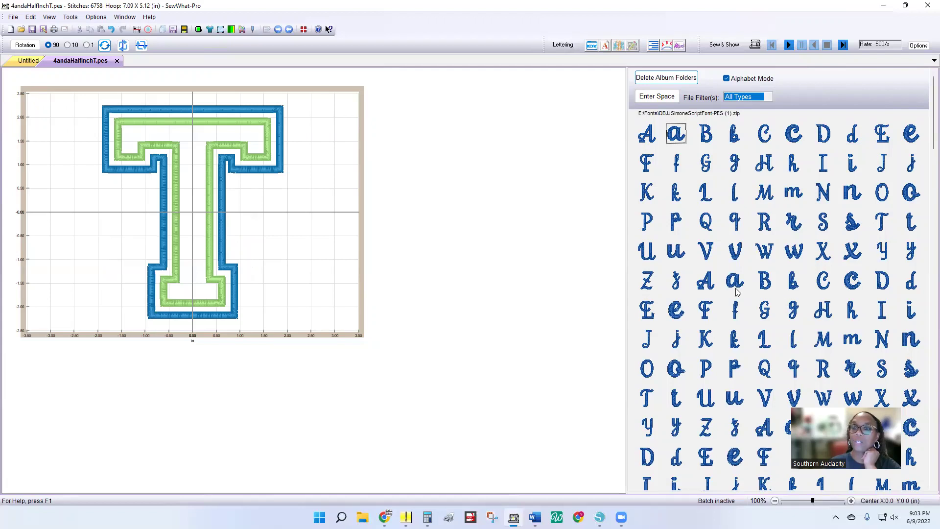
pyautogui.click(646, 400)
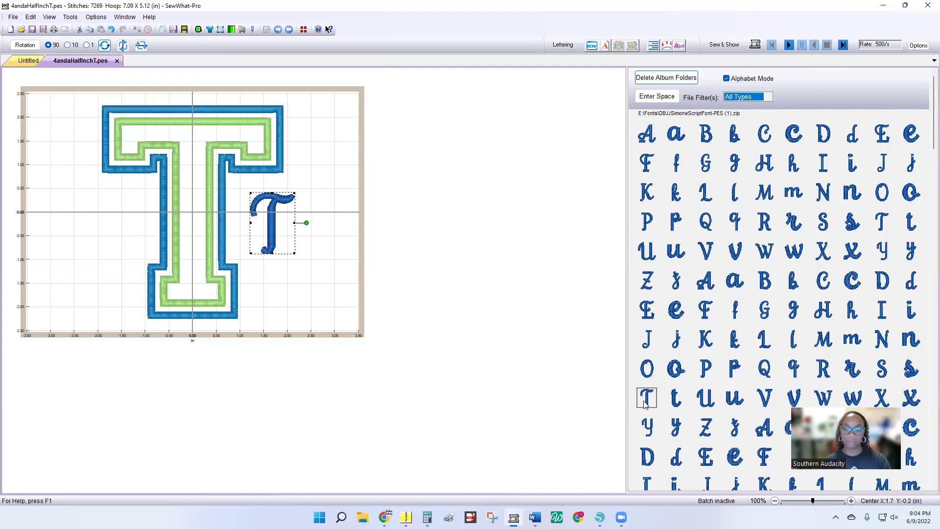
pyautogui.press('Delete')
pyautogui.scroll(-3, 737, 365)
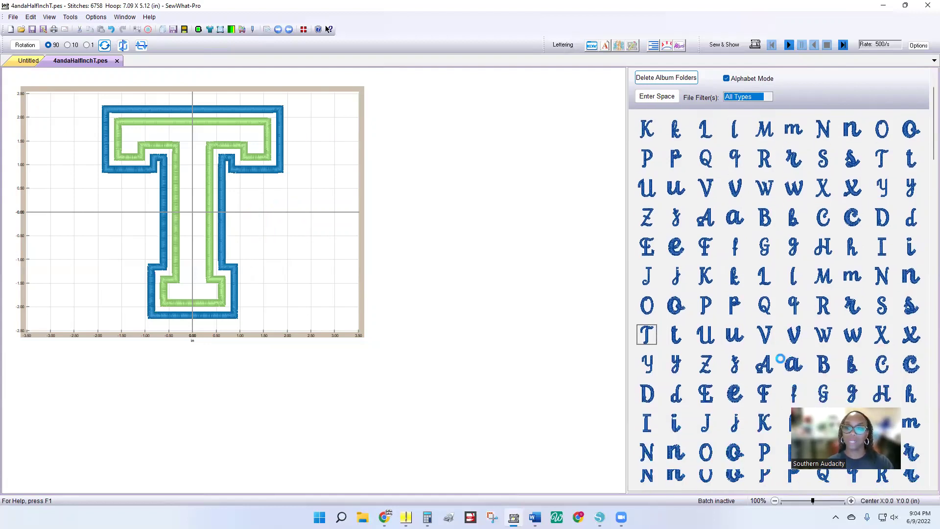
pyautogui.scroll(-3, 781, 359)
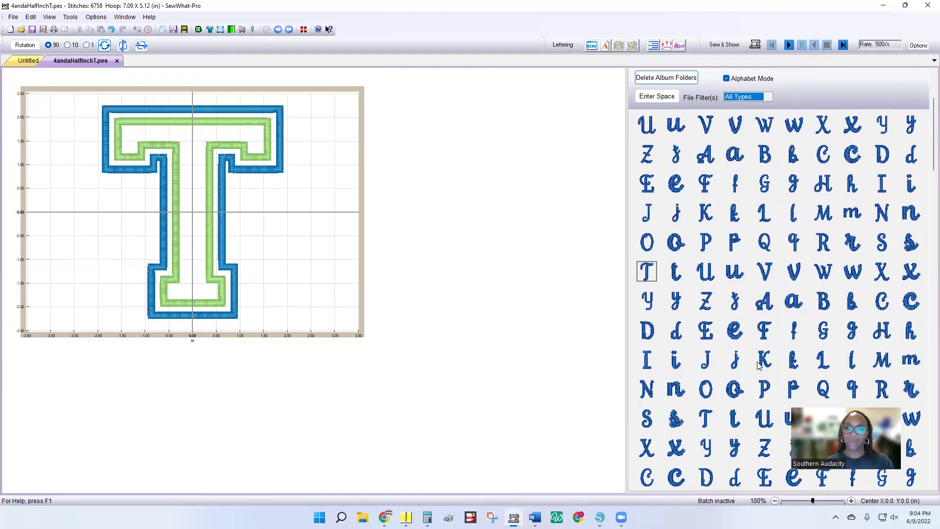
pyautogui.scroll(-3, 720, 354)
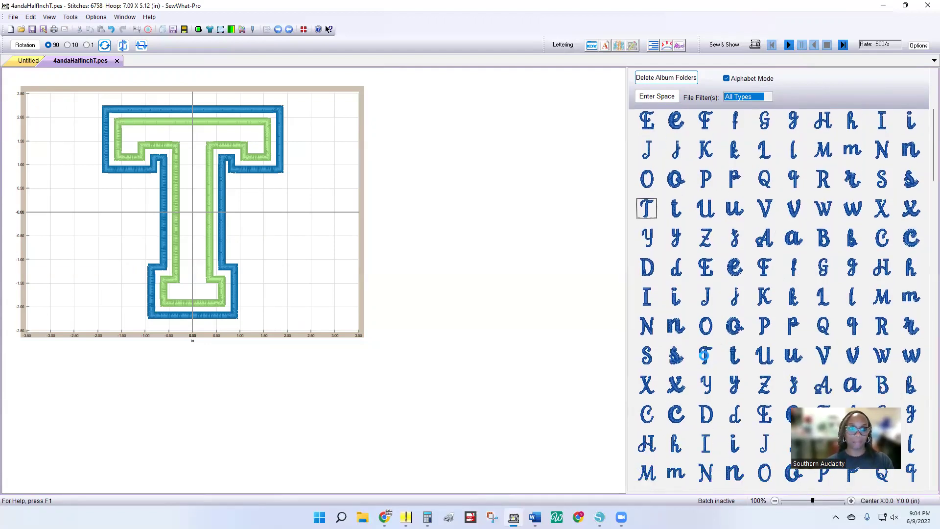
pyautogui.click(705, 356)
pyautogui.press('Delete')
pyautogui.scroll(-2, 705, 360)
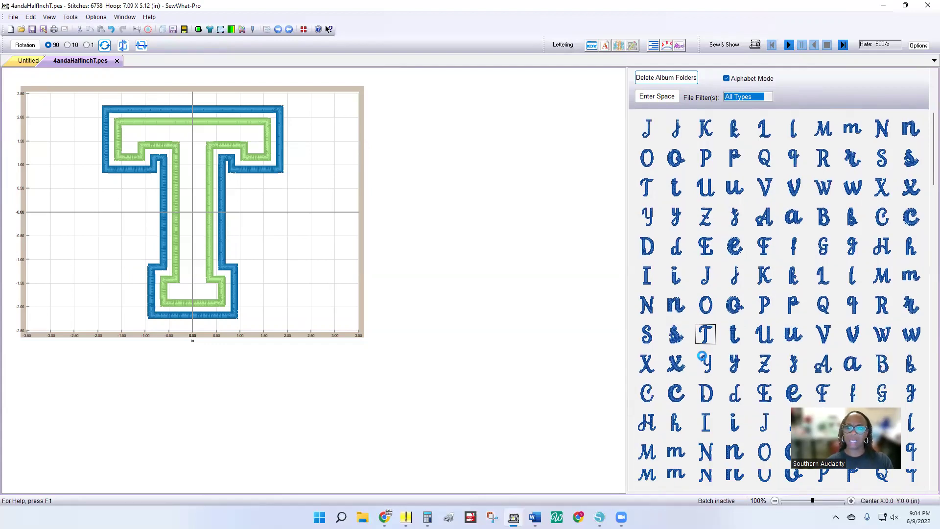
pyautogui.scroll(-4, 703, 360)
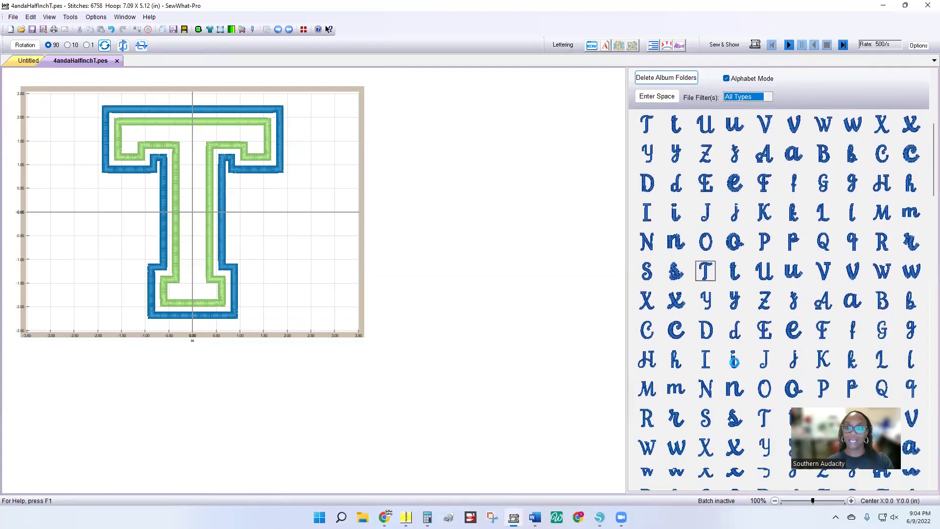
pyautogui.scroll(-1, 786, 365)
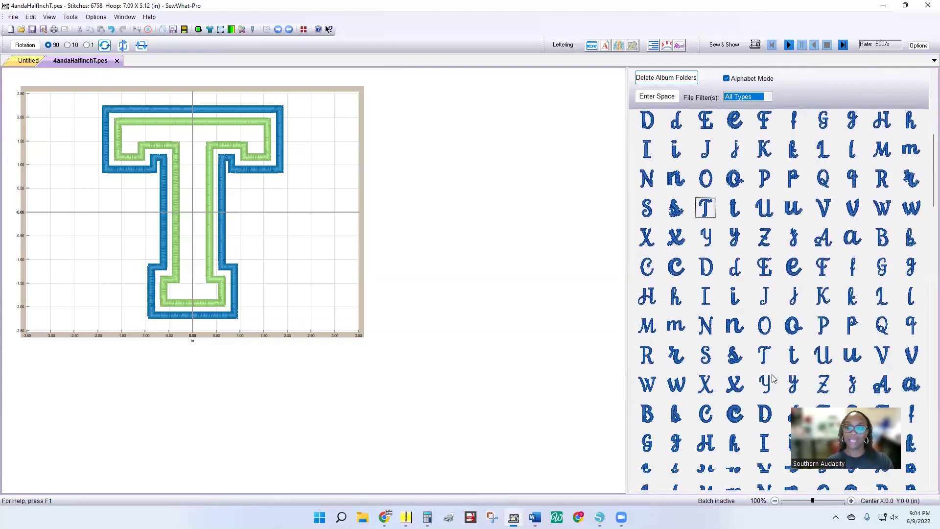
pyautogui.click(764, 357)
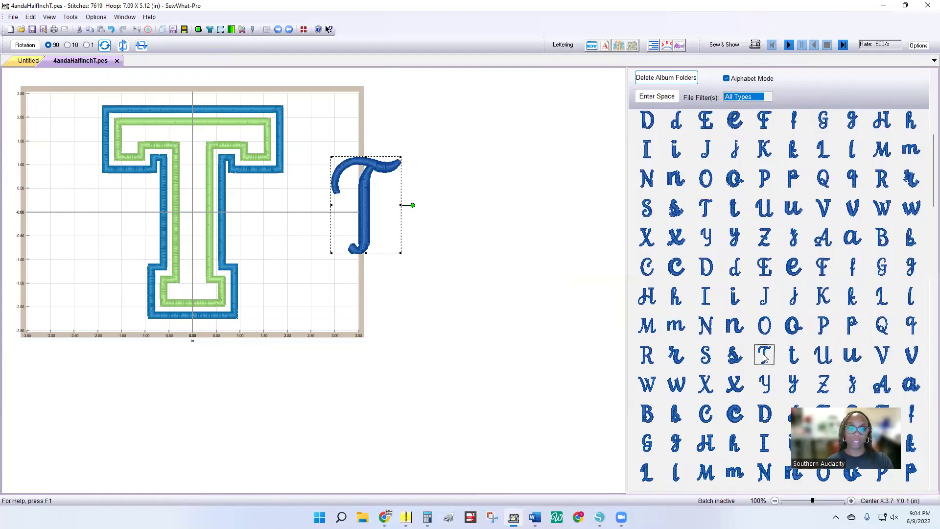
pyautogui.moveTo(374, 207); pyautogui.dragTo(118, 224)
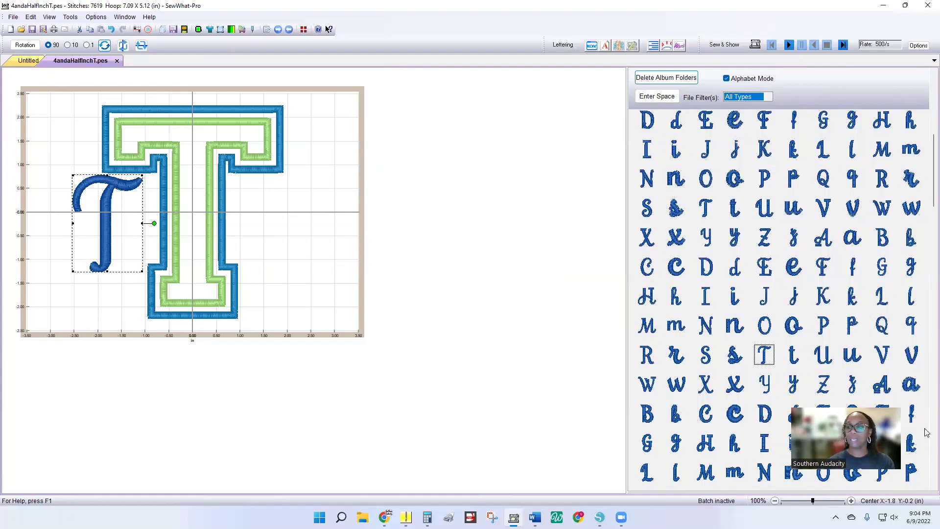
# - Add script y, r and a and line them up after the T
pyautogui.click(793, 383)
pyautogui.click(674, 350)
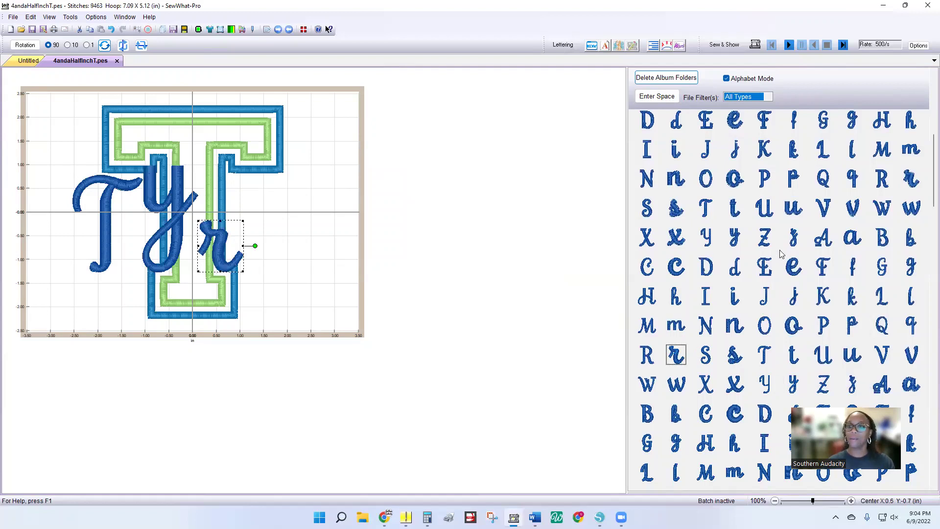
pyautogui.click(852, 243)
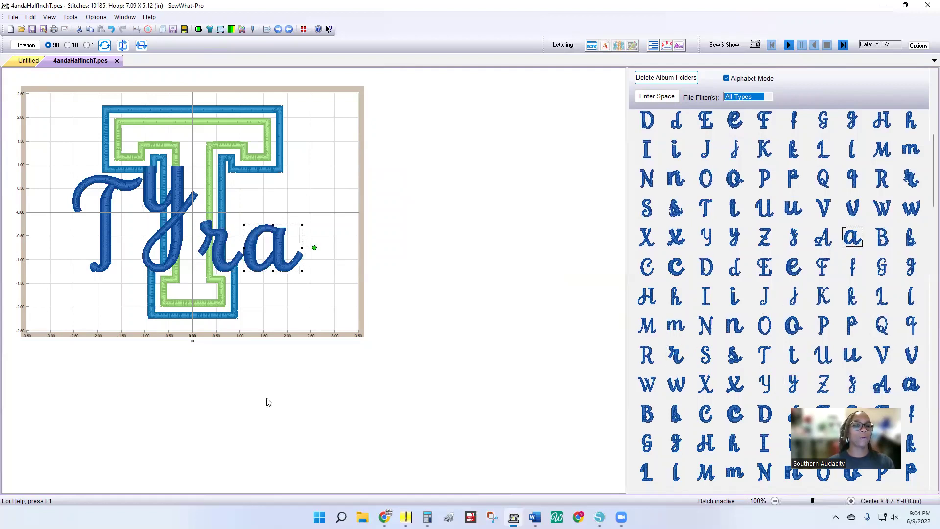
pyautogui.moveTo(174, 193); pyautogui.dragTo(139, 245)
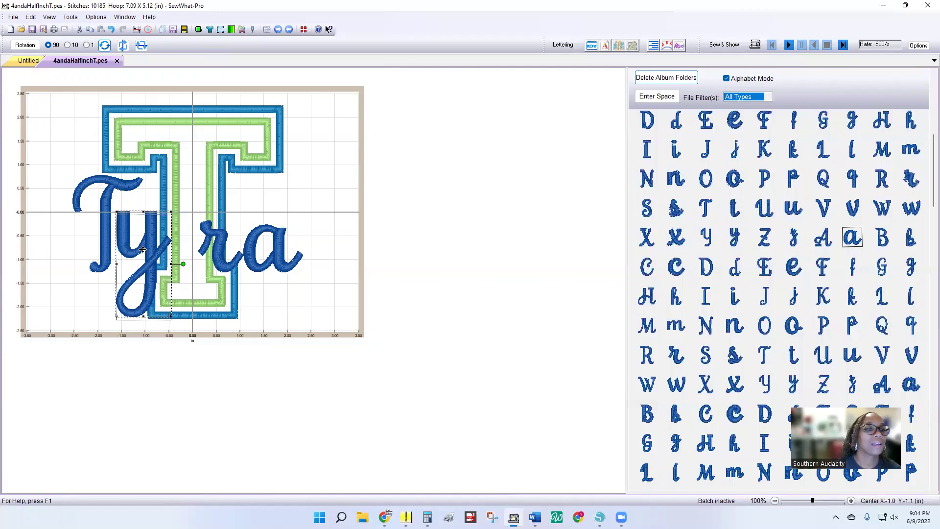
pyautogui.moveTo(219, 254); pyautogui.dragTo(183, 249)
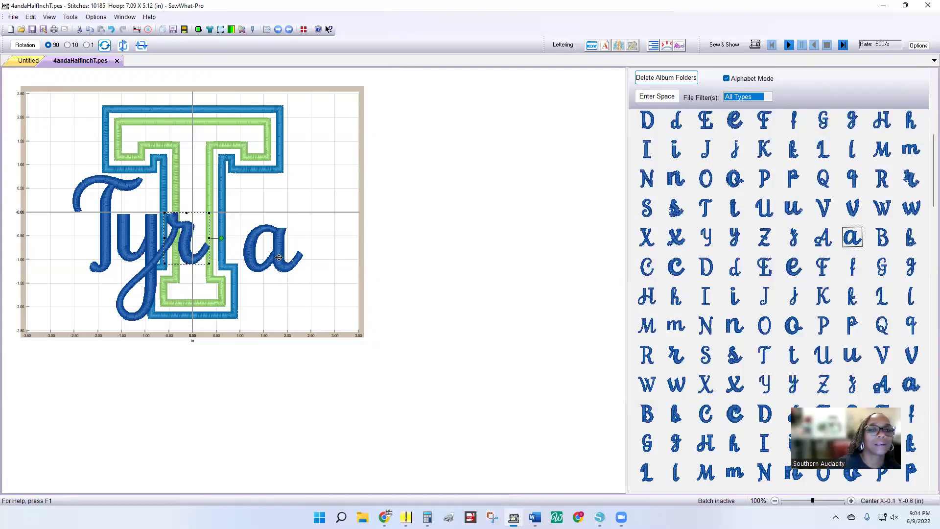
pyautogui.click(278, 257)
pyautogui.moveTo(278, 257); pyautogui.dragTo(240, 252)
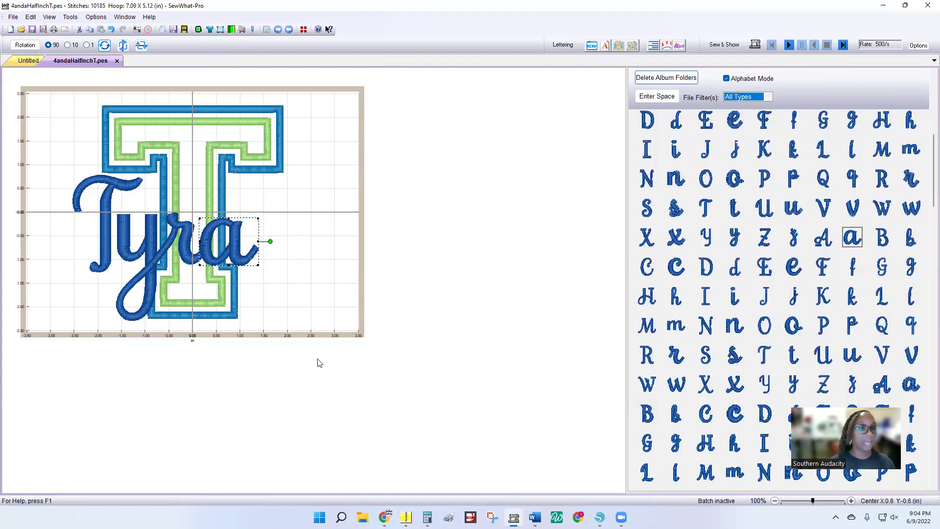
# - Centre the selected Tyra name at Center X 0.0, then delete it
pyautogui.click(107, 248)
pyautogui.moveTo(104, 269); pyautogui.dragTo(104, 257)
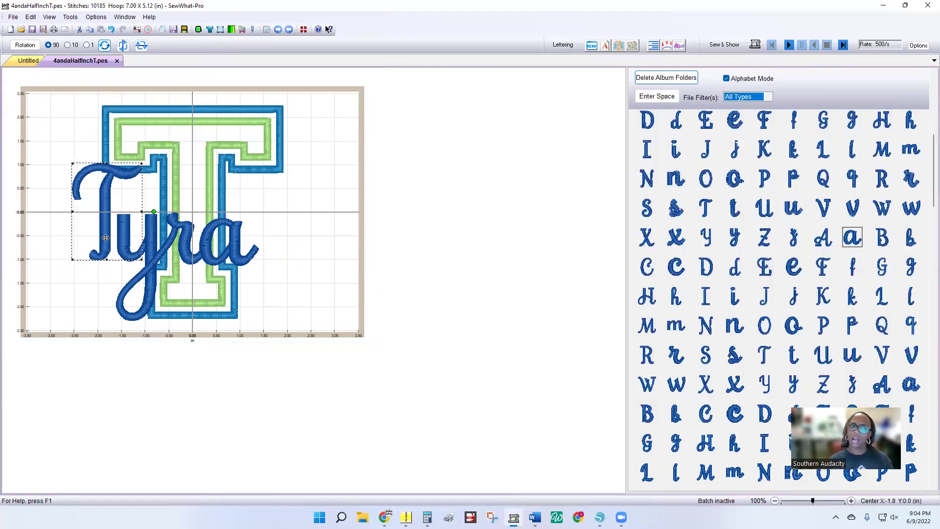
pyautogui.keyDown('shift'); pyautogui.click(151, 245); pyautogui.keyUp('shift')
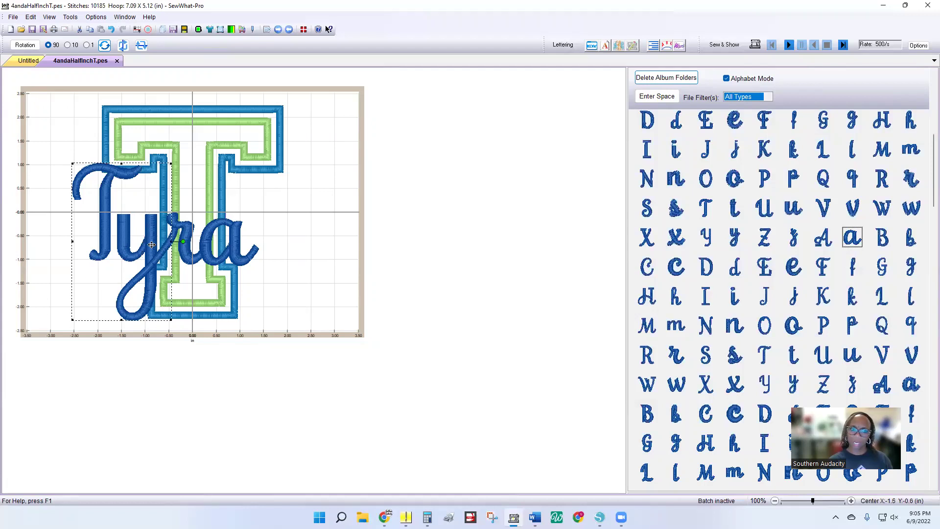
pyautogui.keyDown('shift'); pyautogui.click(190, 226); pyautogui.keyUp('shift')
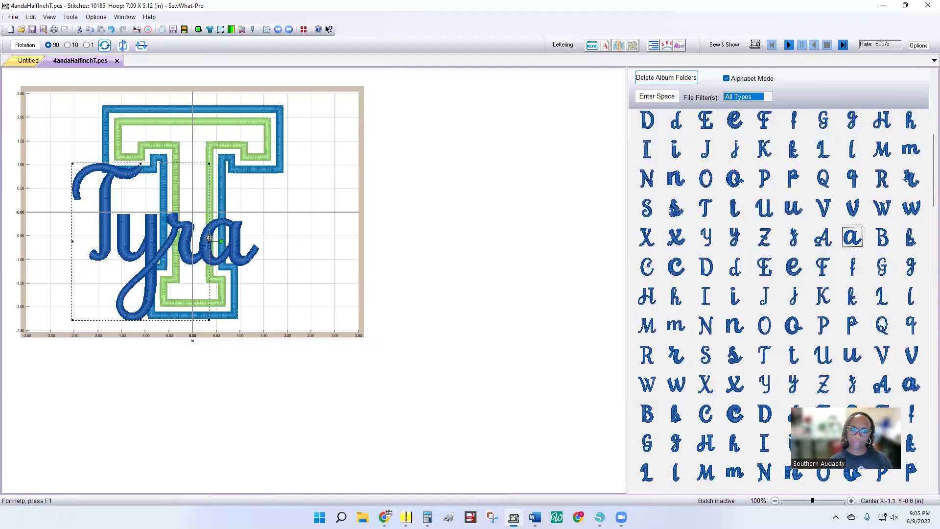
pyautogui.keyDown('shift'); pyautogui.click(234, 255); pyautogui.keyUp('shift')
pyautogui.moveTo(189, 255); pyautogui.dragTo(209, 243)
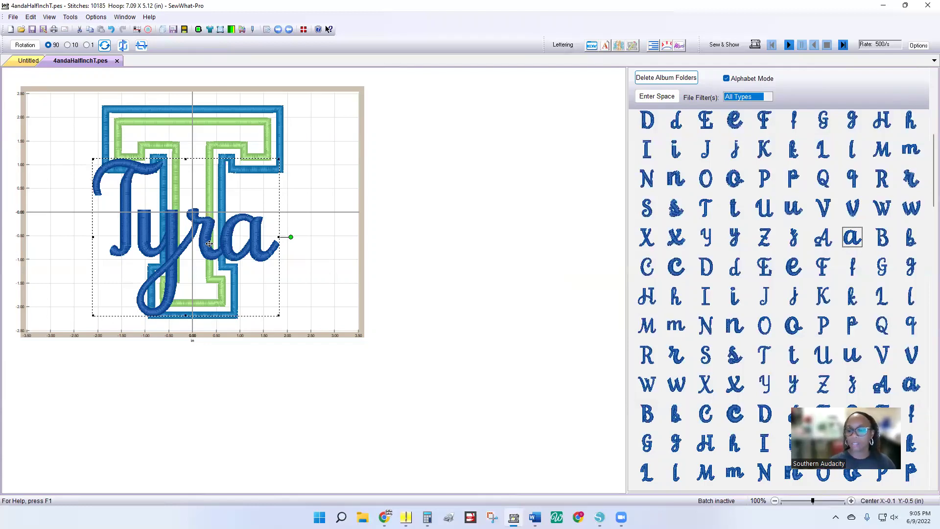
pyautogui.press('Delete')
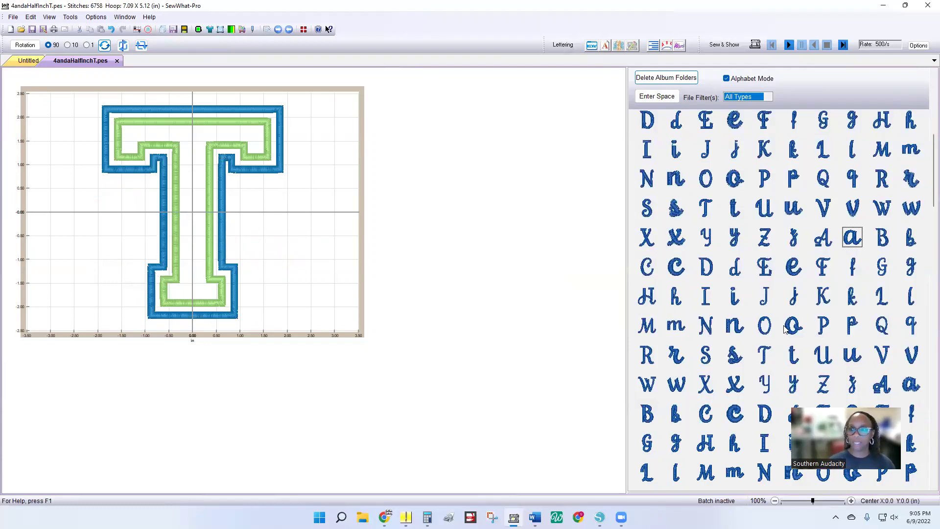
# - Drag a script capital T from the alphabet panel onto the design
pyautogui.scroll(4, 785, 329)
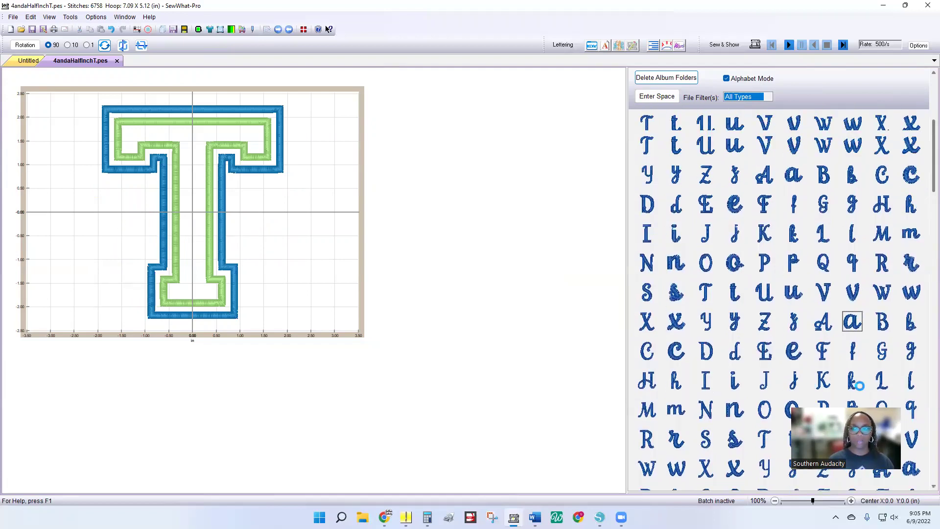
pyautogui.scroll(3, 859, 385)
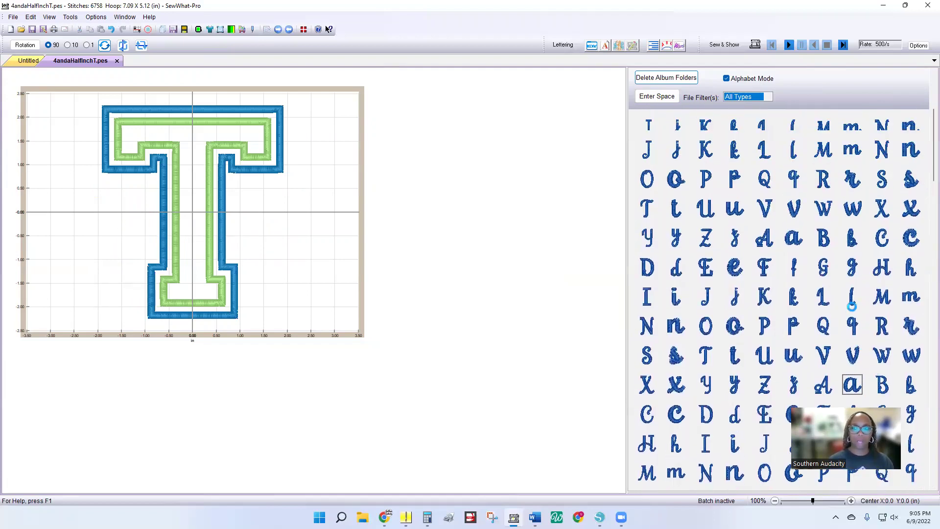
pyautogui.scroll(3, 852, 305)
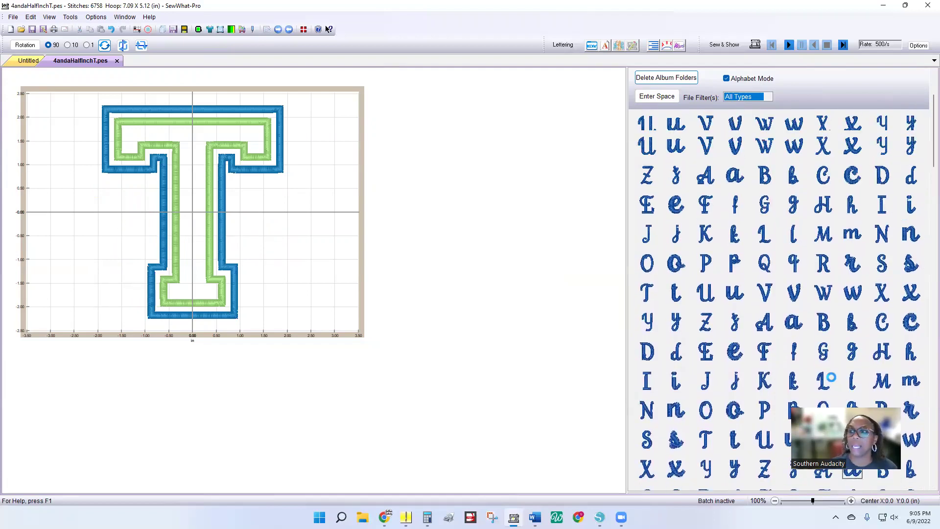
pyautogui.scroll(3, 830, 377)
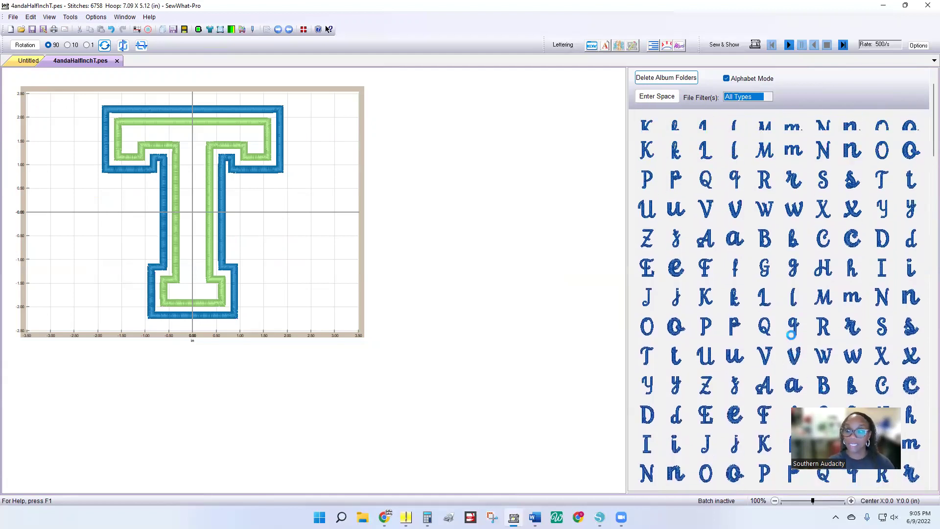
pyautogui.scroll(1, 791, 335)
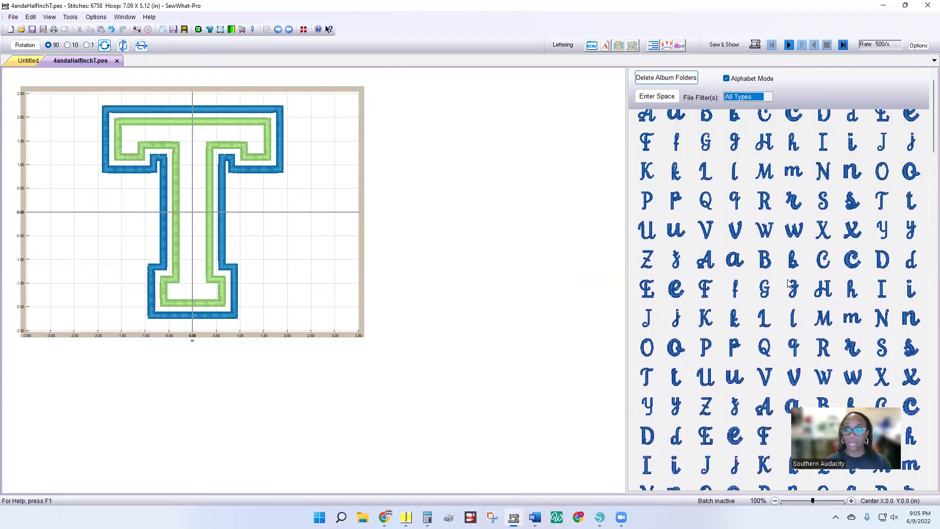
pyautogui.scroll(1, 795, 286)
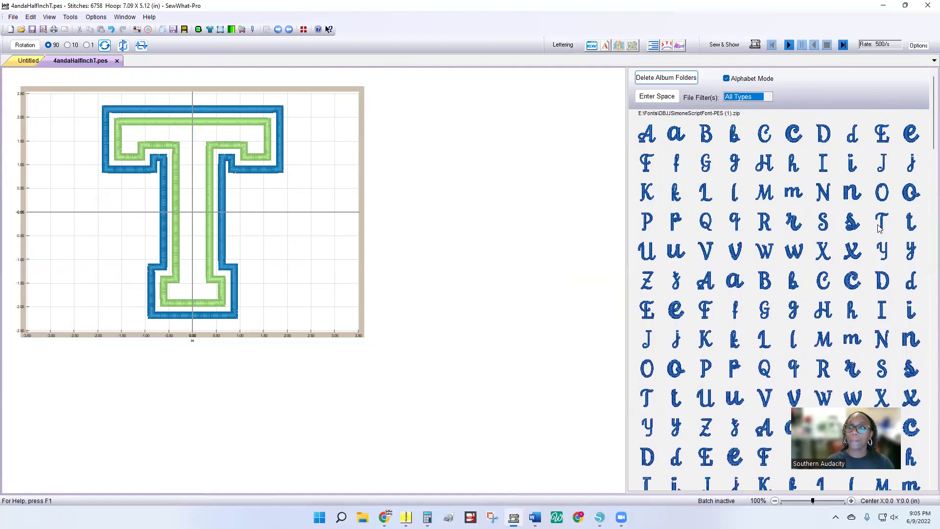
pyautogui.moveTo(880, 229); pyautogui.dragTo(105, 216)
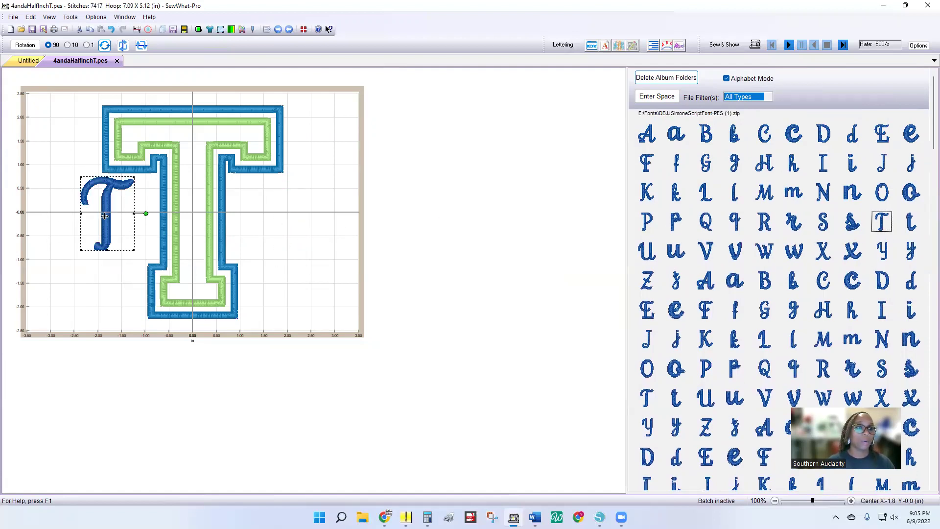
# - Add script y, r and lowercase a after the T, removing a mistaken capital A
pyautogui.click(917, 260)
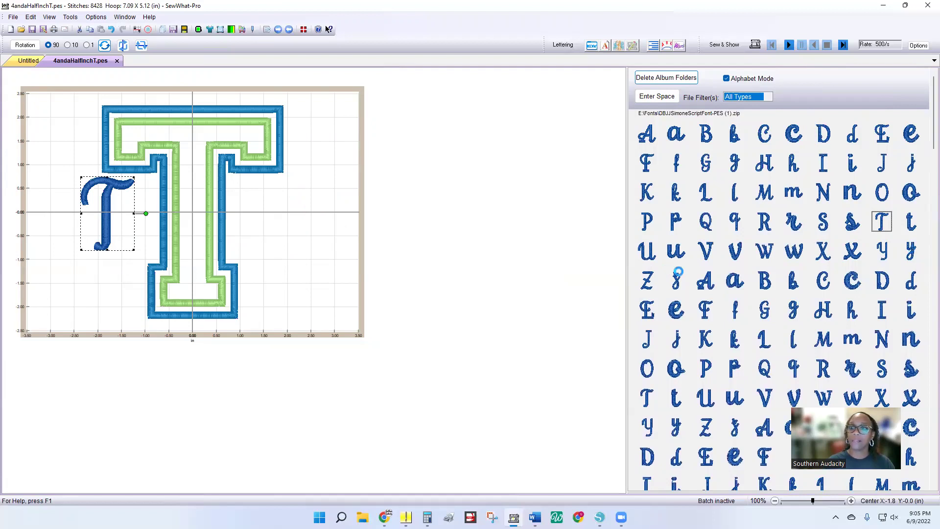
pyautogui.click(793, 224)
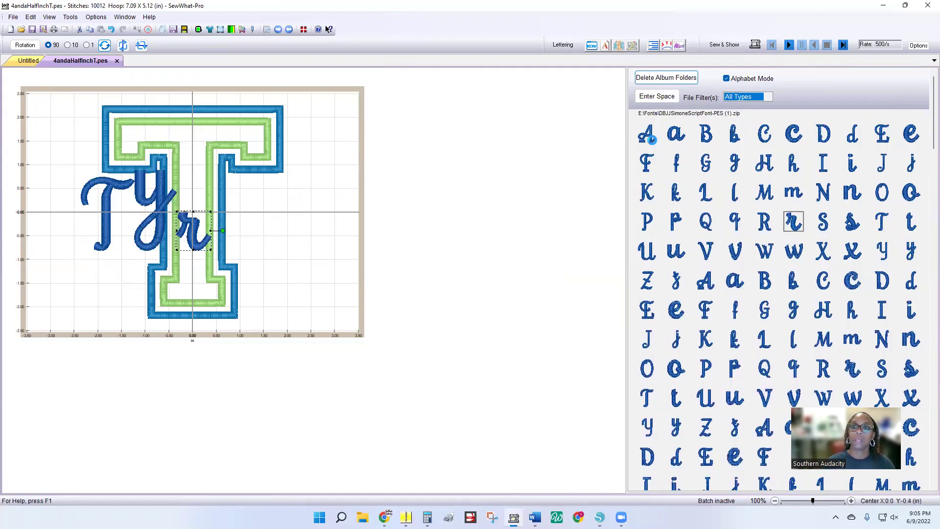
pyautogui.click(647, 134)
pyautogui.press('Delete')
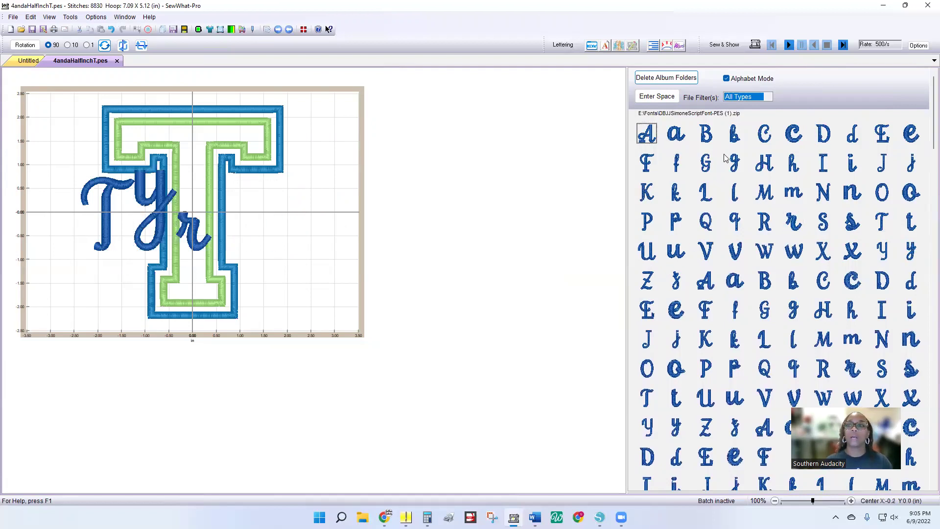
pyautogui.click(675, 134)
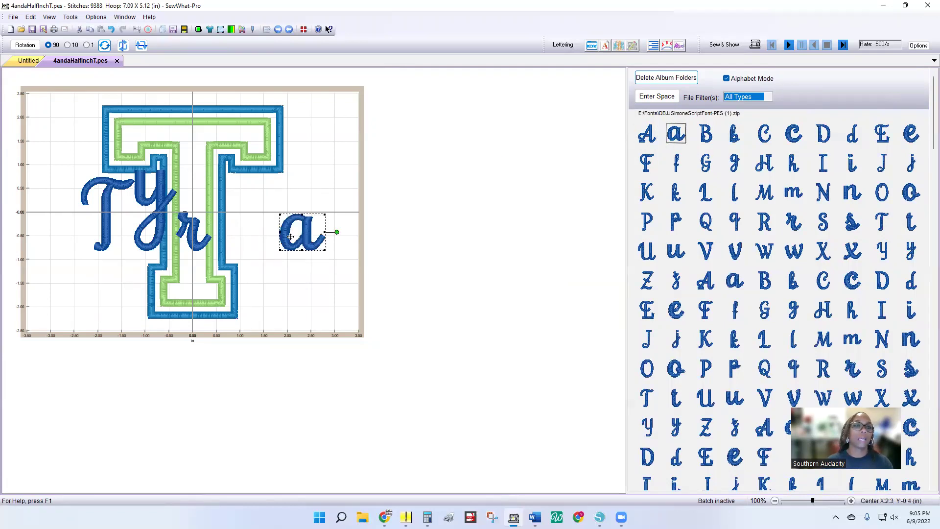
# - Drag the T, y and r together, leaving the y's tail below the baseline
pyautogui.moveTo(290, 236); pyautogui.dragTo(231, 236)
pyautogui.click(144, 207)
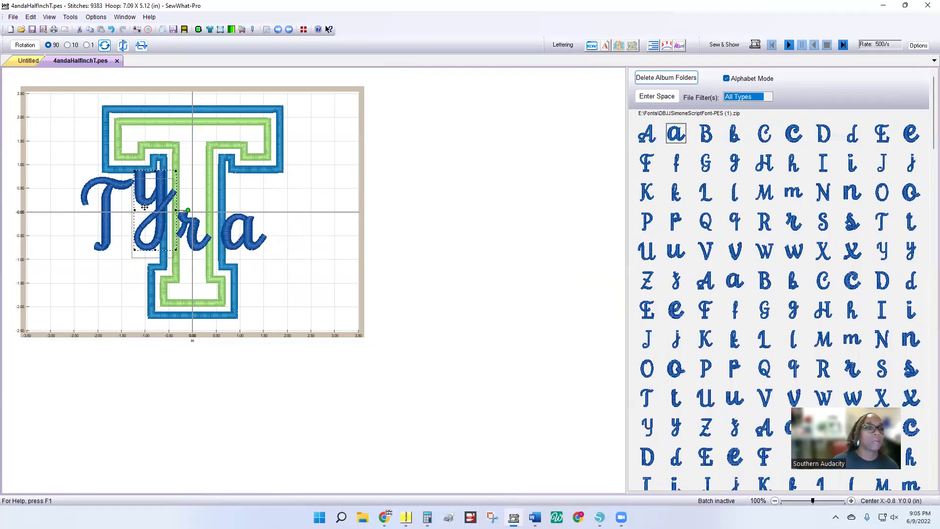
pyautogui.moveTo(144, 207); pyautogui.dragTo(122, 254)
pyautogui.click(106, 182)
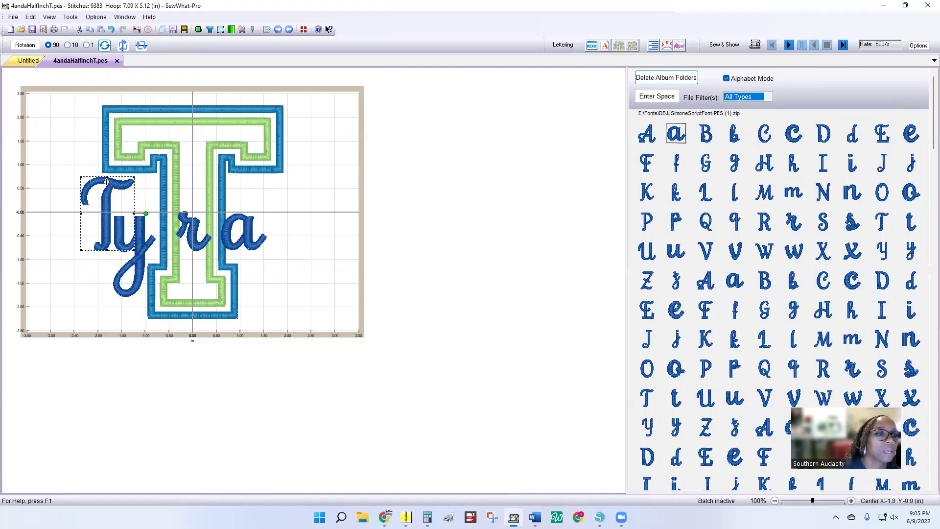
pyautogui.moveTo(106, 182); pyautogui.dragTo(97, 192)
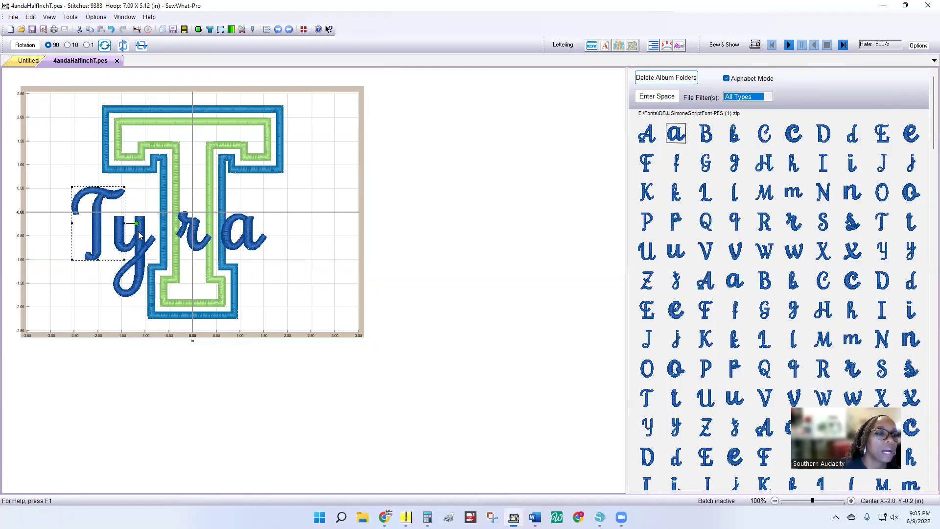
pyautogui.moveTo(139, 235); pyautogui.dragTo(134, 244)
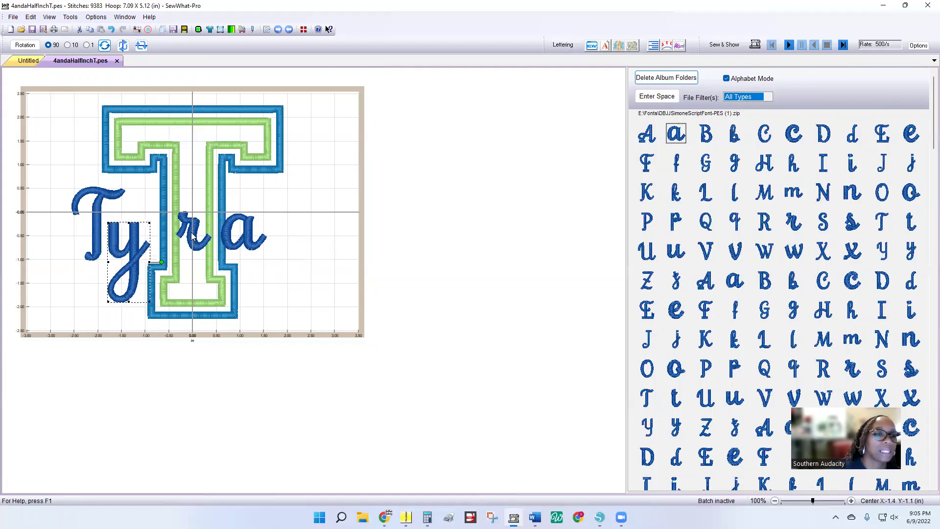
pyautogui.moveTo(192, 236); pyautogui.dragTo(161, 237)
# - Move the a beside the r and nudge it into place with arrow keys
pyautogui.click(252, 236)
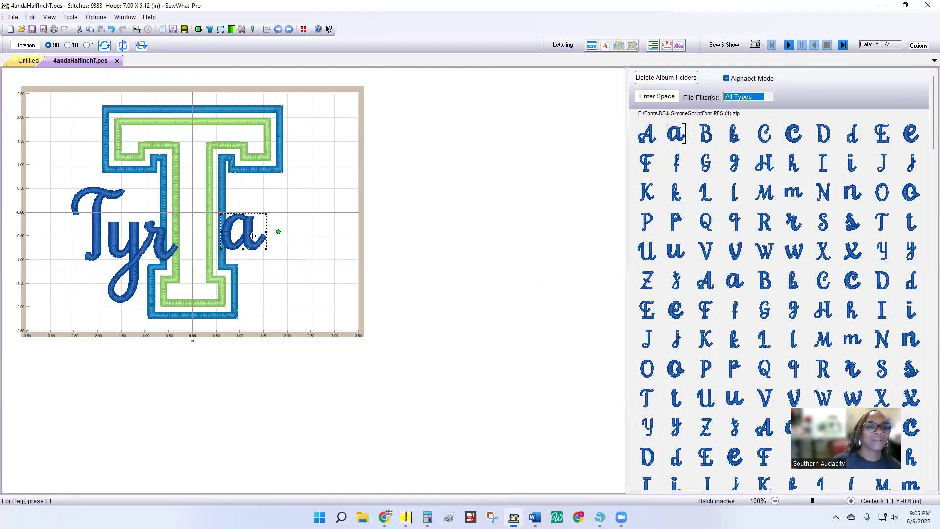
pyautogui.moveTo(252, 236); pyautogui.dragTo(205, 249)
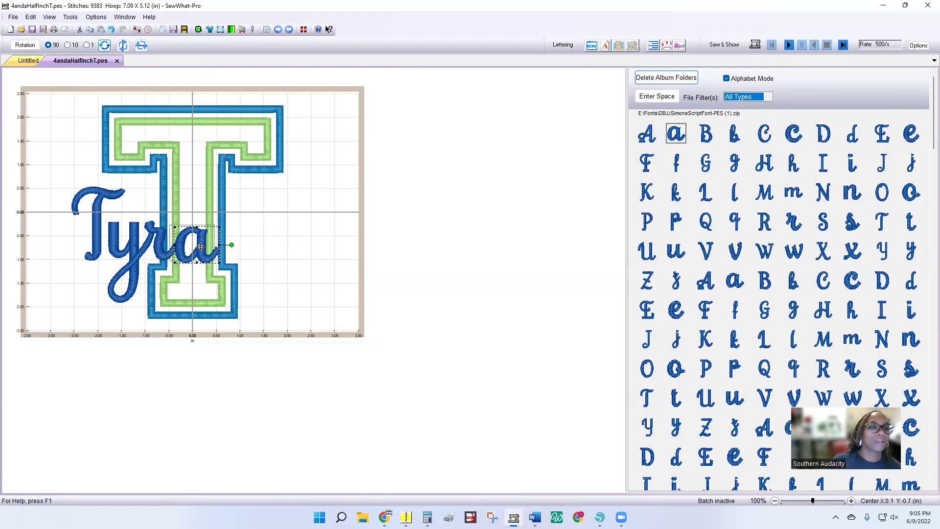
pyautogui.press('Left')
pyautogui.press('Up')
pyautogui.press('Left')
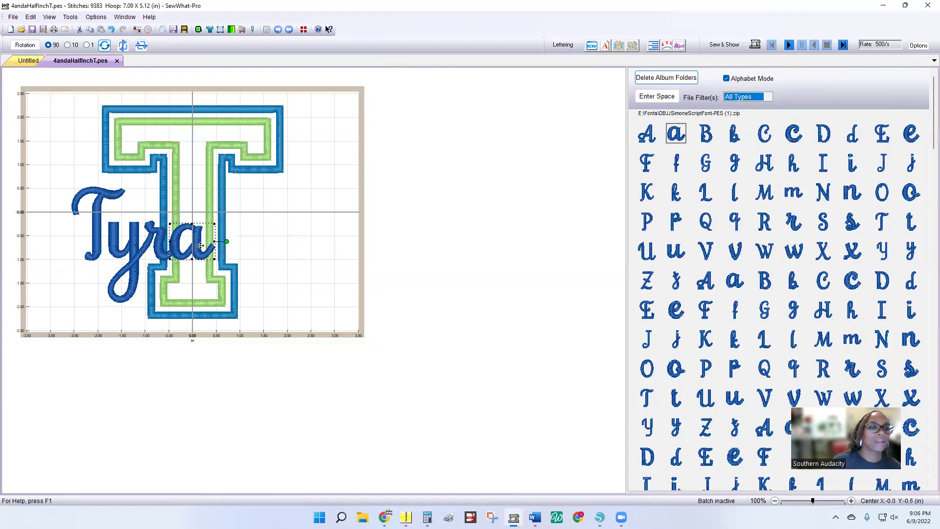
# - Deselect the a, then select the T, y and r of Tyra together
pyautogui.click(344, 250)
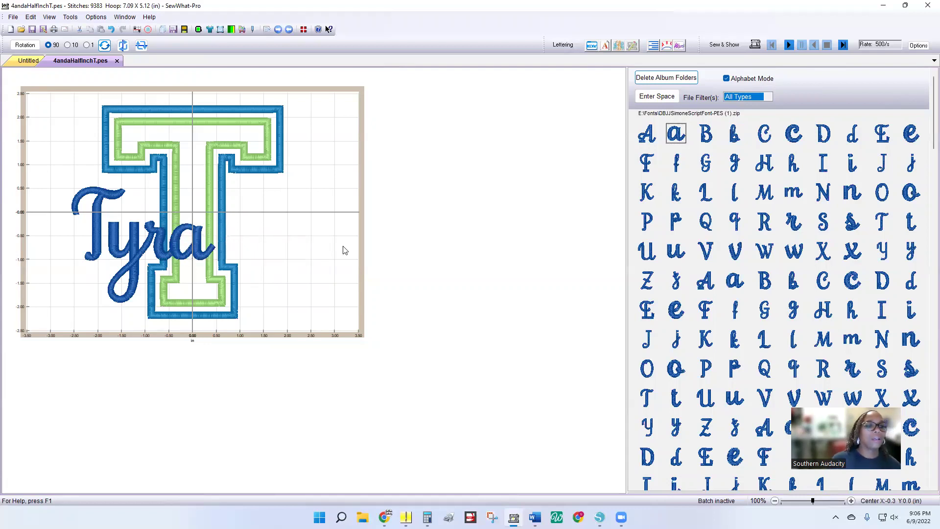
pyautogui.click(105, 221)
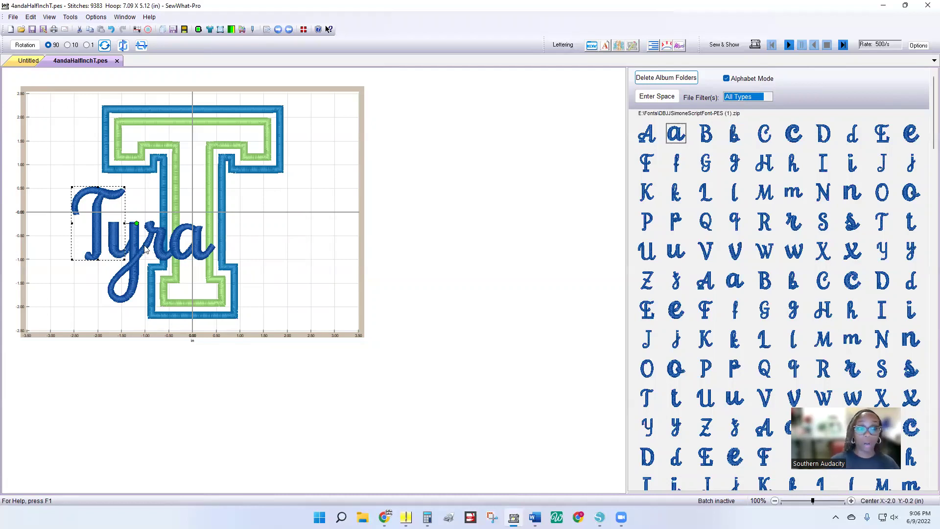
pyautogui.keyDown('shift'); pyautogui.click(145, 254); pyautogui.keyUp('shift')
pyautogui.keyDown('shift'); pyautogui.click(160, 240); pyautogui.keyUp('shift')
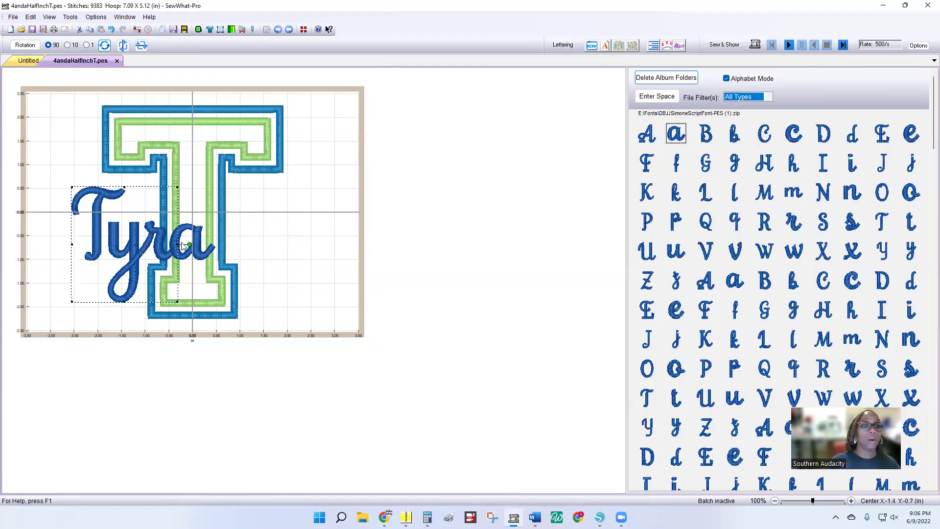
# - Add the a to the selection and fine-tune the whole Tyra word over the T's middle
pyautogui.keyDown('shift'); pyautogui.click(200, 233); pyautogui.keyUp('shift')
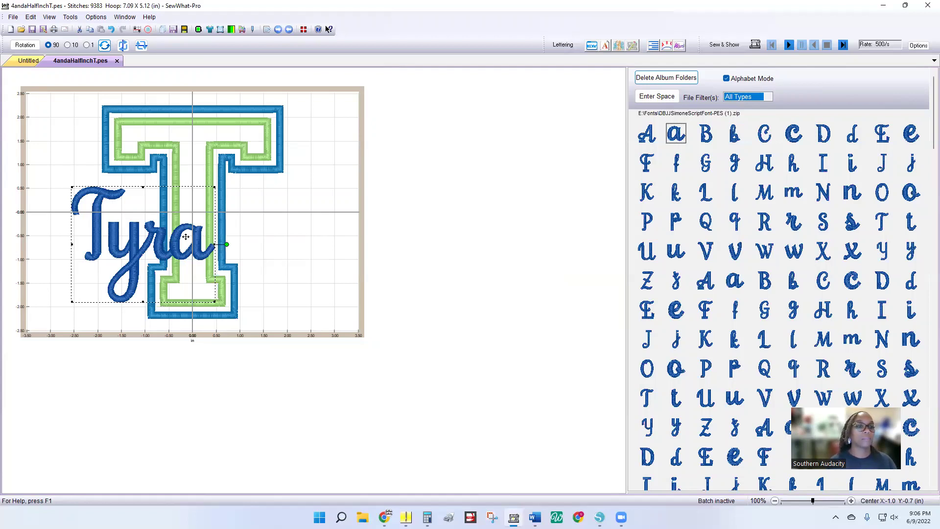
pyautogui.moveTo(165, 241); pyautogui.dragTo(199, 232)
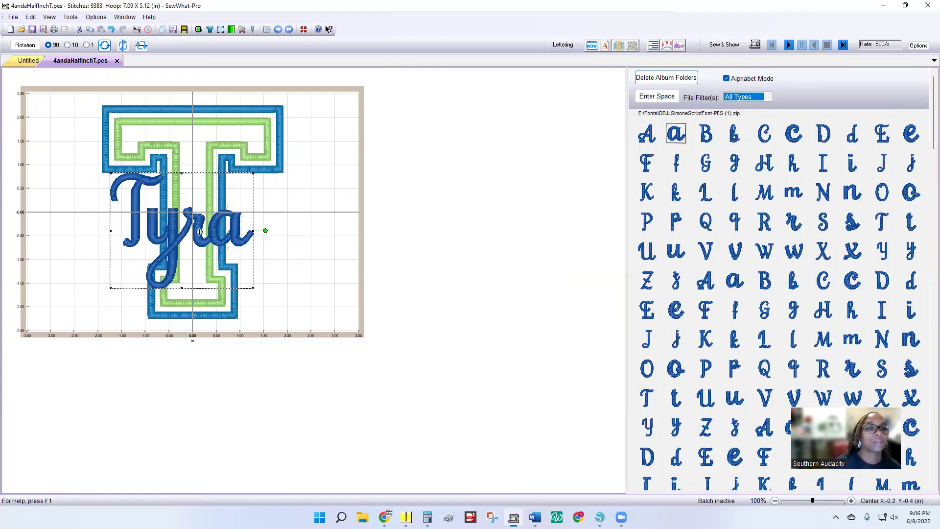
pyautogui.moveTo(199, 231); pyautogui.dragTo(194, 227)
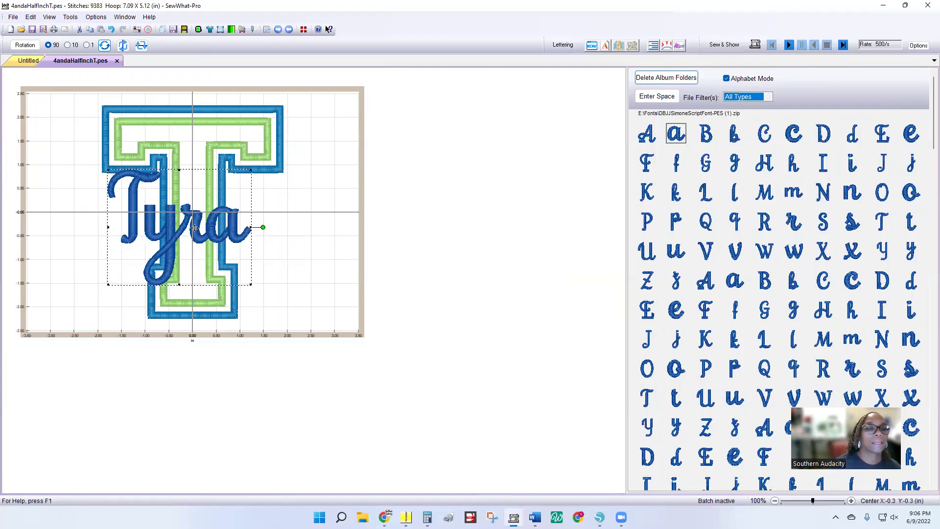
pyautogui.press('Left')
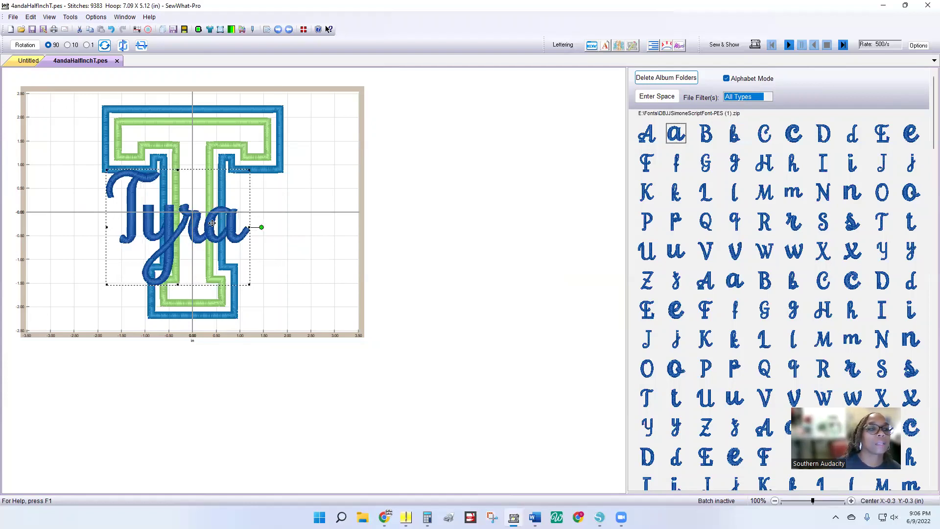
pyautogui.moveTo(199, 226); pyautogui.dragTo(198, 231)
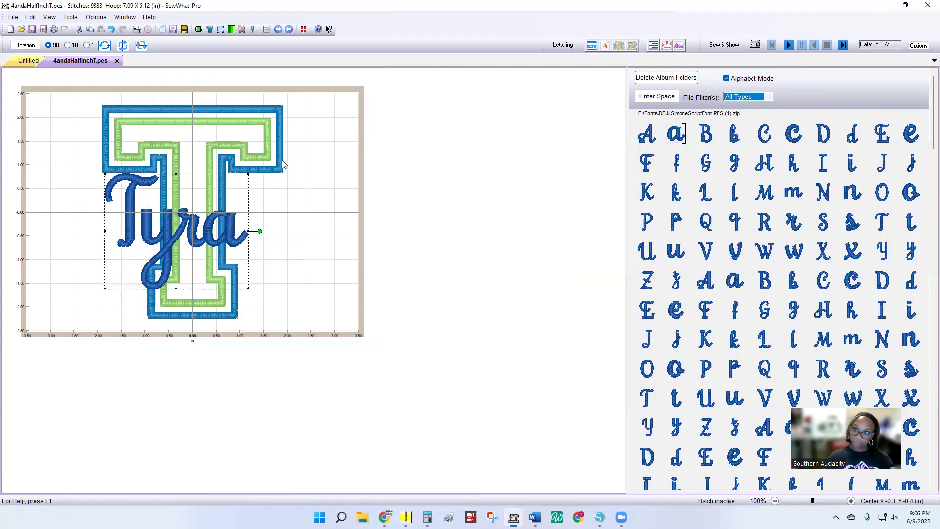
# - Switch the right pane to the Info-Pane with the thread colour list and stitch counts
pyautogui.click(593, 45)
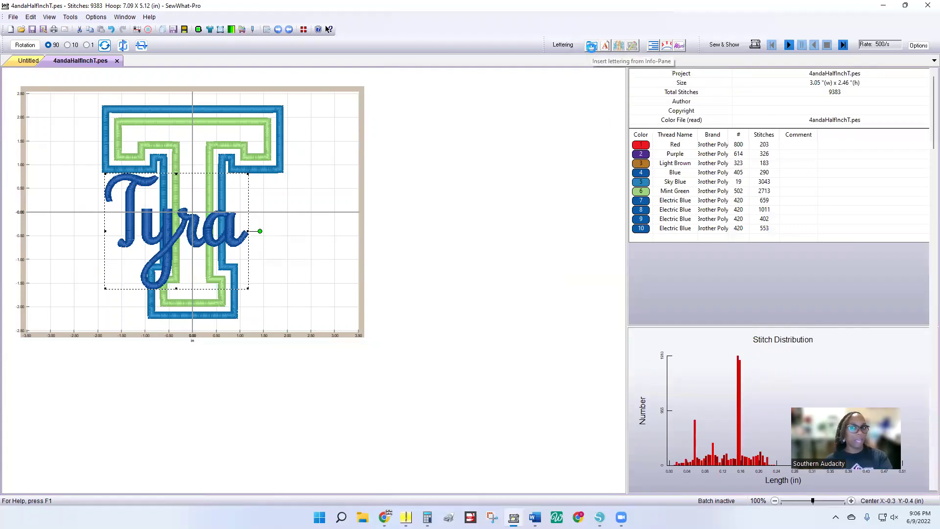
pyautogui.click(591, 47)
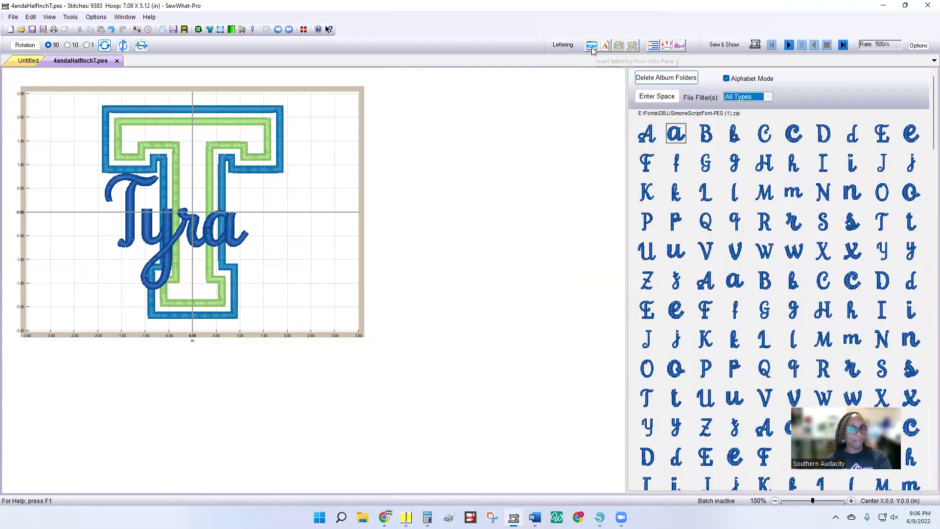
pyautogui.click(591, 47)
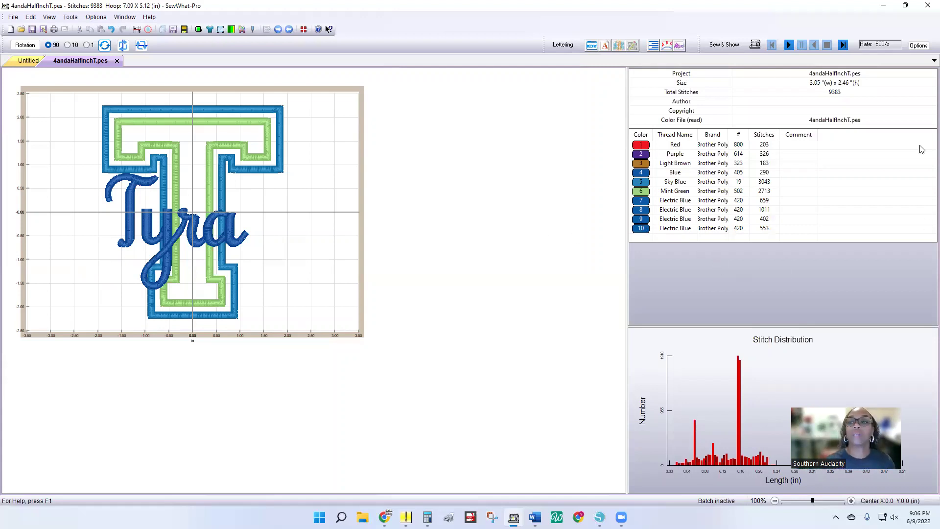
# - Recolour thread stops 7–10 to Carmine 807 and shift Tyra right to centre it
pyautogui.click(641, 228)
pyautogui.keyDown('shift'); pyautogui.click(641, 219); pyautogui.keyUp('shift')
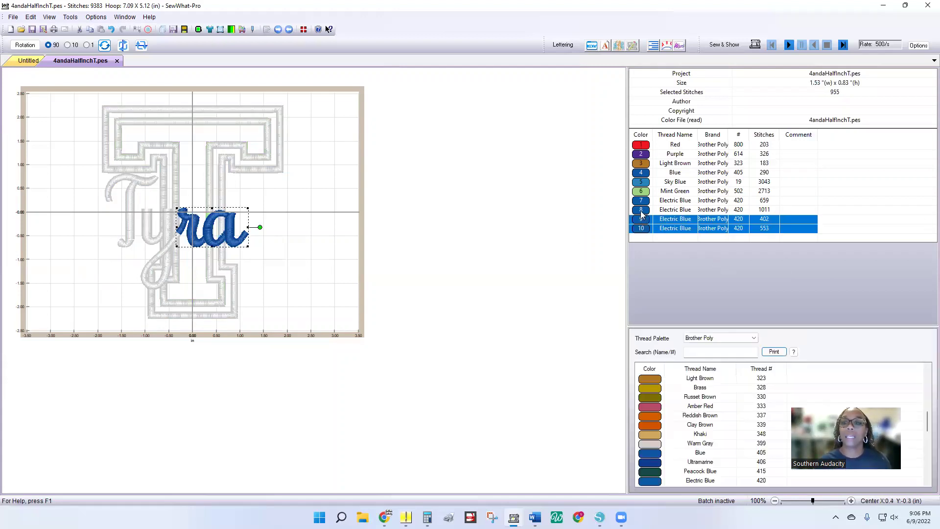
pyautogui.keyDown('shift'); pyautogui.click(641, 210); pyautogui.keyUp('shift')
pyautogui.keyDown('shift'); pyautogui.click(644, 201); pyautogui.keyUp('shift')
pyautogui.scroll(-3, 693, 428)
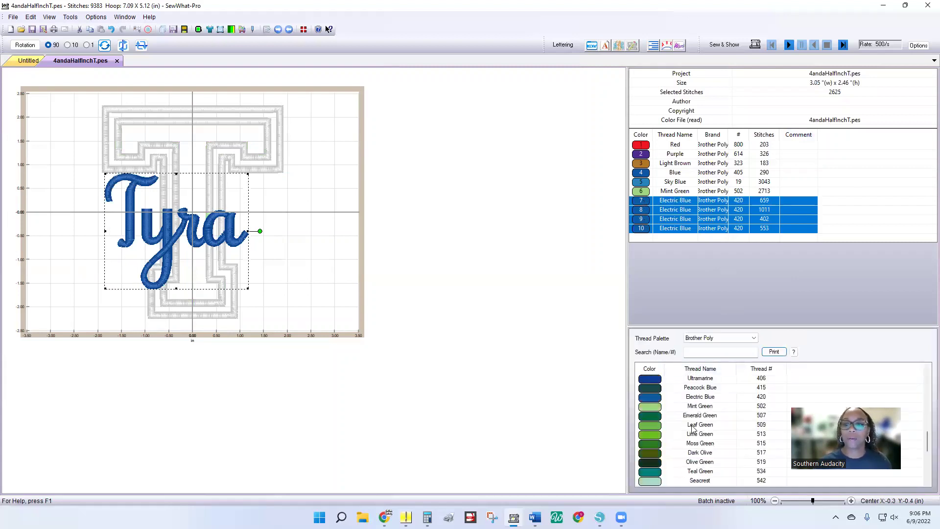
pyautogui.scroll(-5, 693, 428)
pyautogui.doubleClick(658, 462)
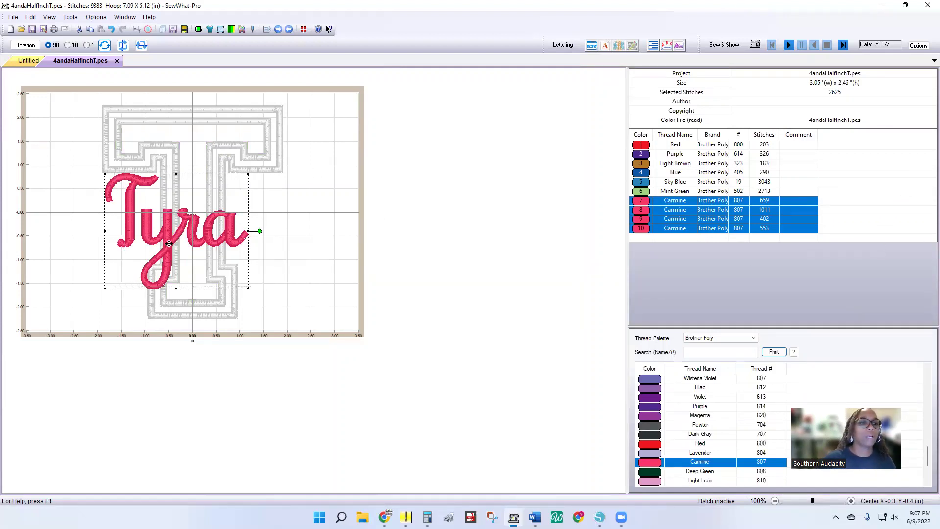
pyautogui.moveTo(169, 243); pyautogui.dragTo(188, 246)
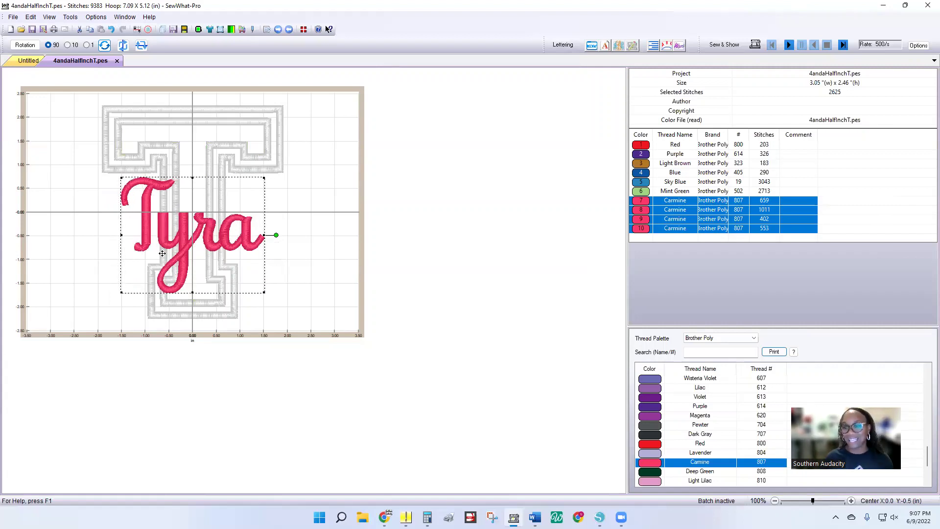
pyautogui.click(373, 257)
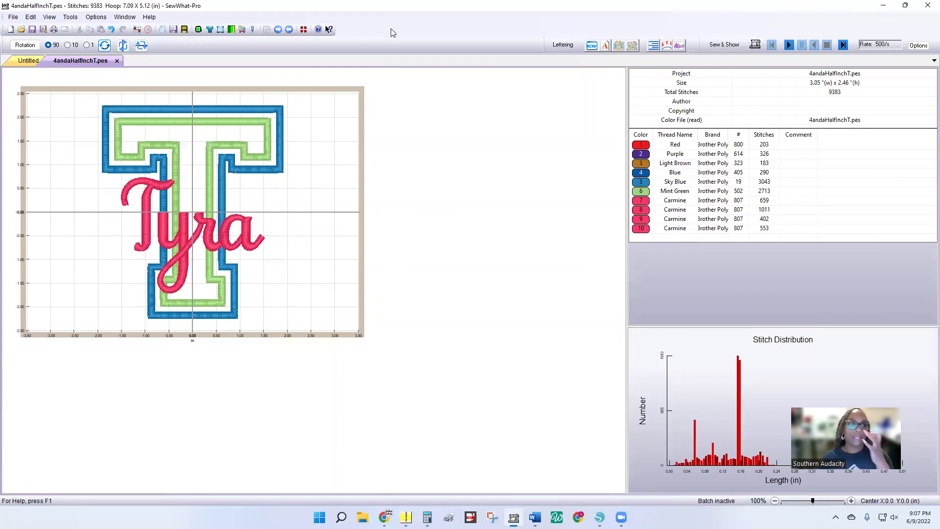
# - Join same-colour threads from thread 7, merging Tyra into one 2625-stitch Carmine stop
pyautogui.click(31, 17)
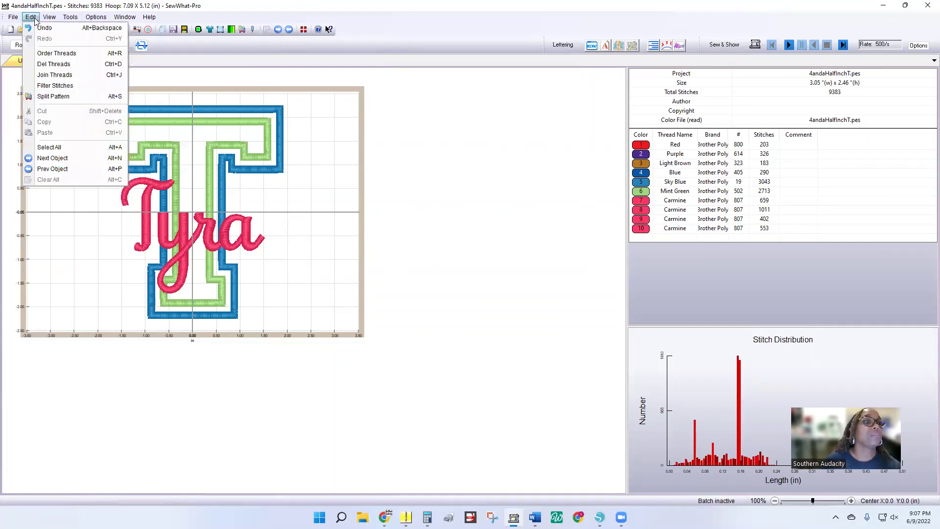
pyautogui.click(57, 75)
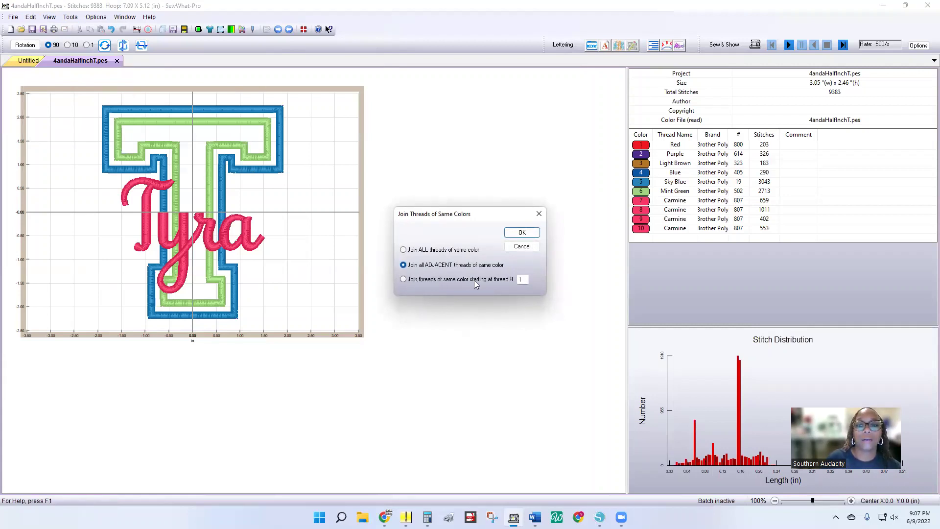
pyautogui.click(493, 279)
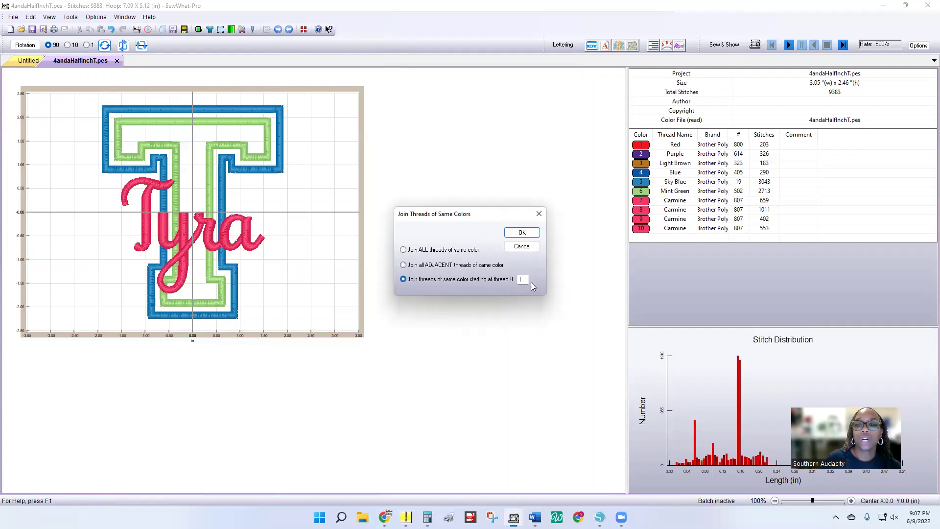
pyautogui.press('Tab')
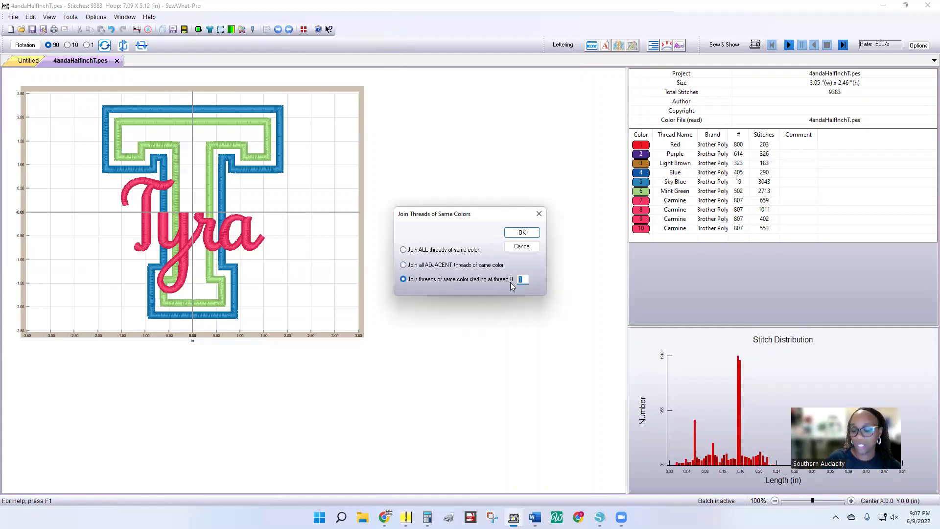
pyautogui.click(522, 232)
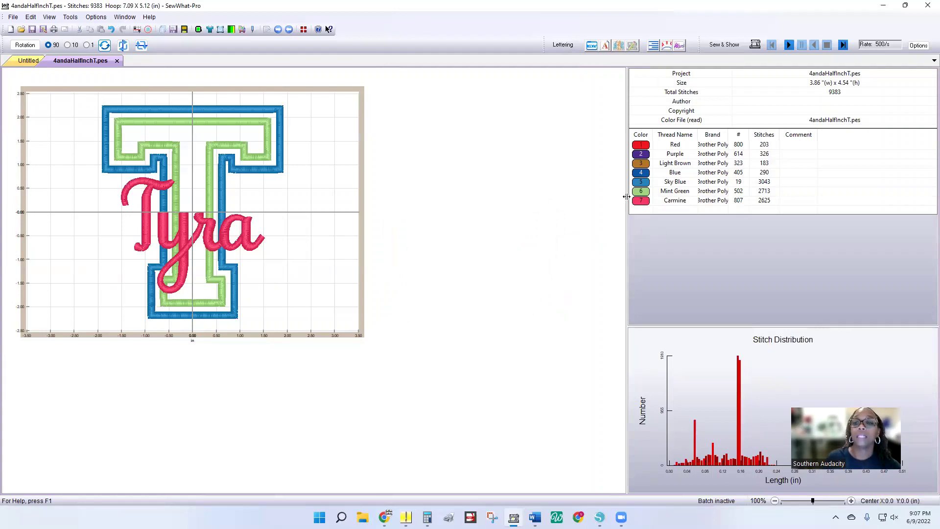
pyautogui.click(645, 201)
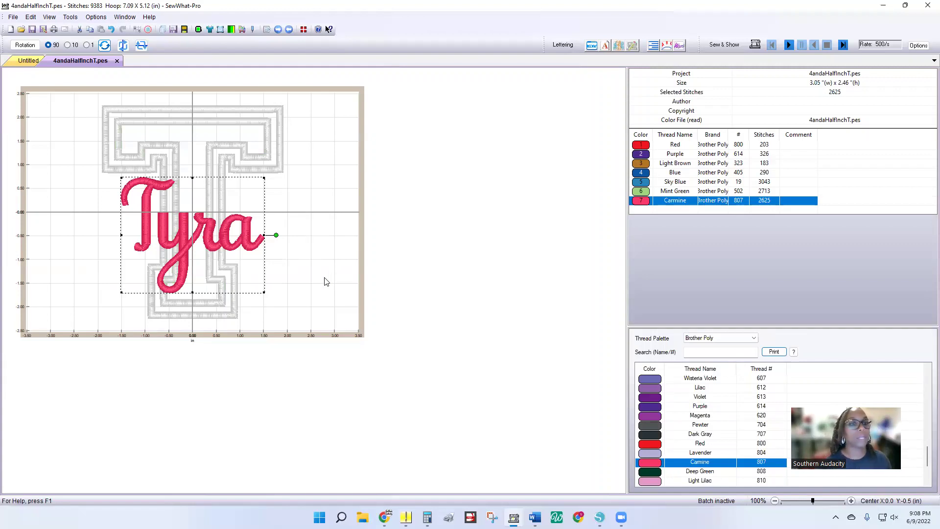
pyautogui.click(507, 185)
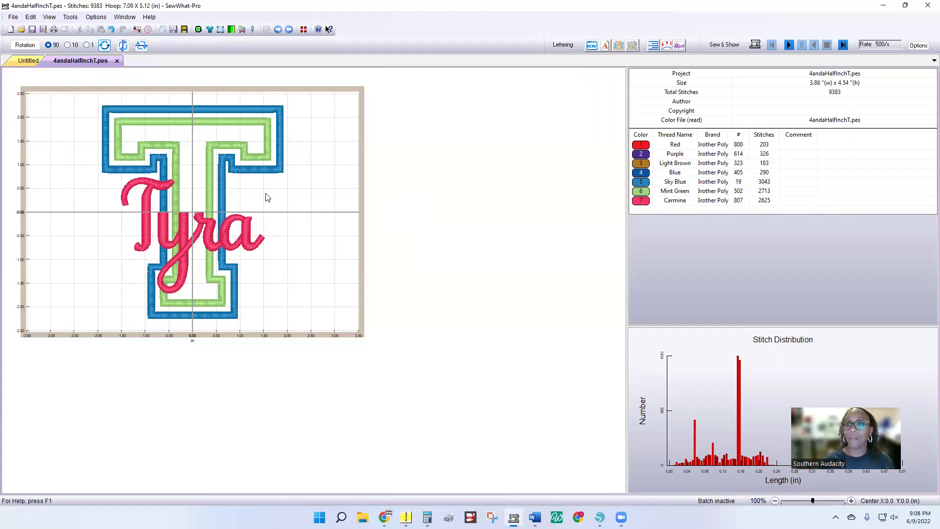
pyautogui.click(644, 144)
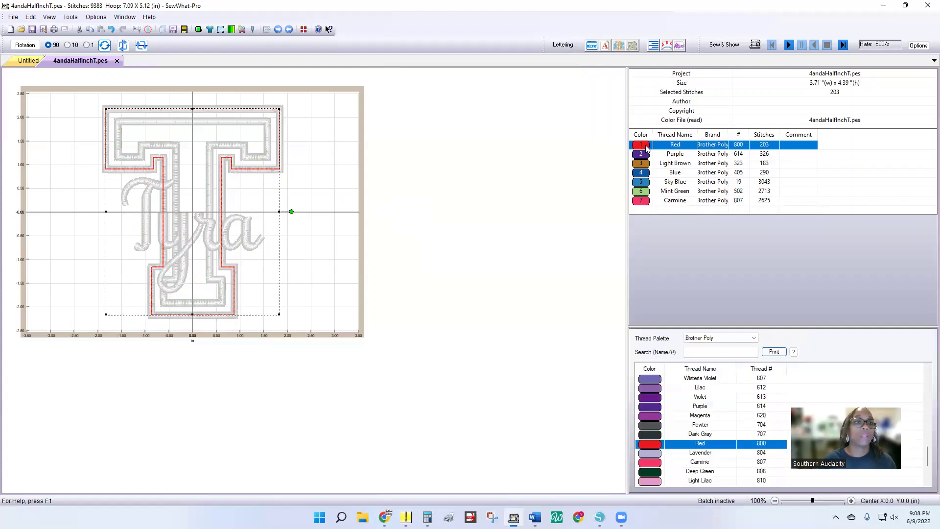
pyautogui.click(643, 156)
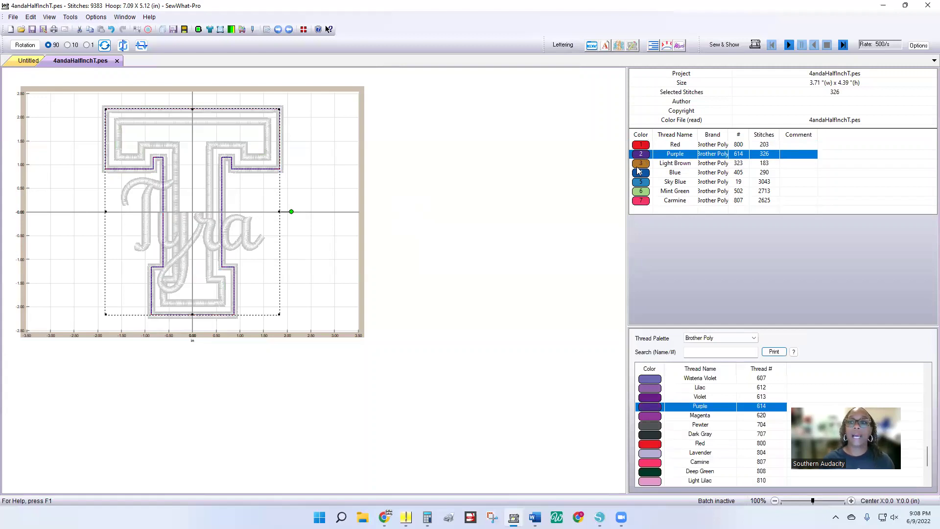
pyautogui.click(639, 166)
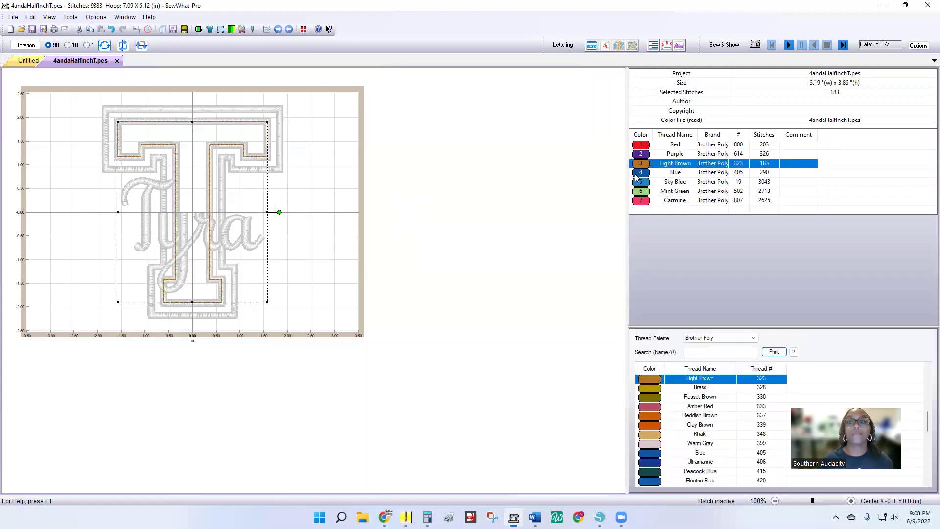
pyautogui.click(642, 175)
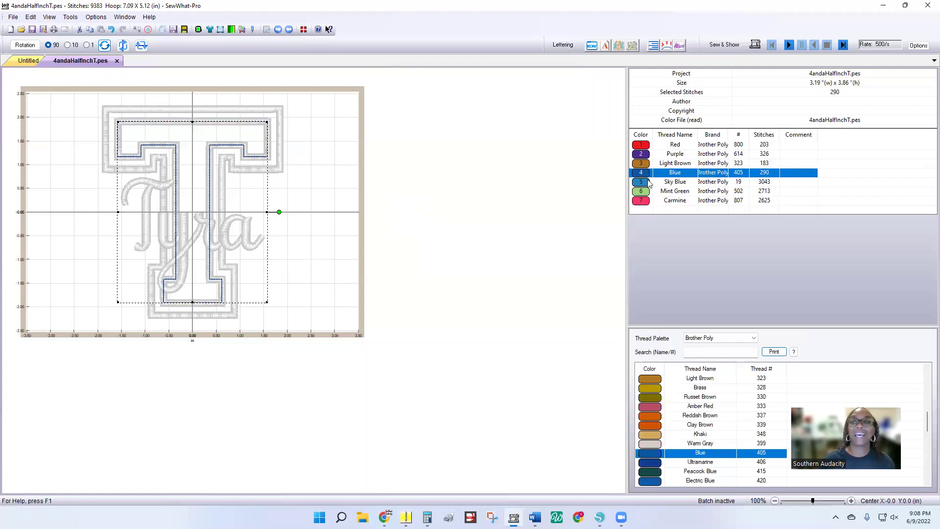
pyautogui.click(639, 183)
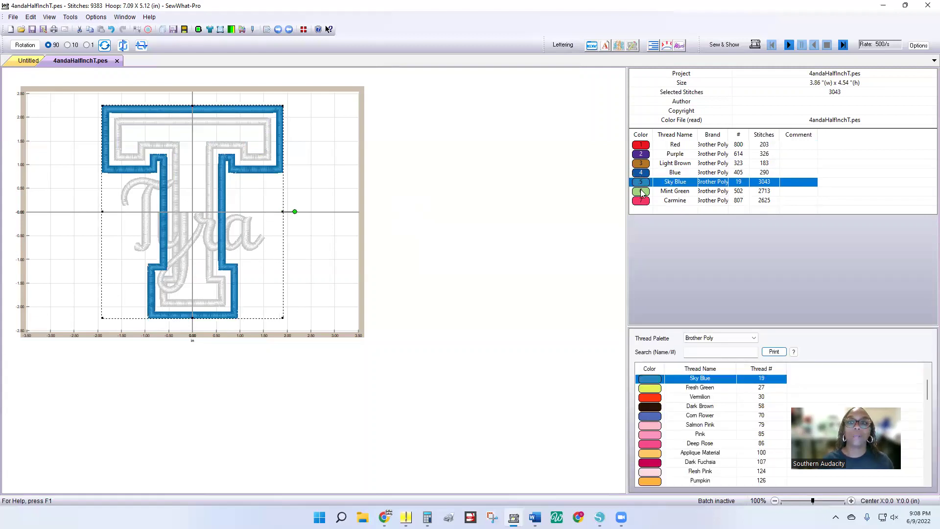
pyautogui.click(641, 191)
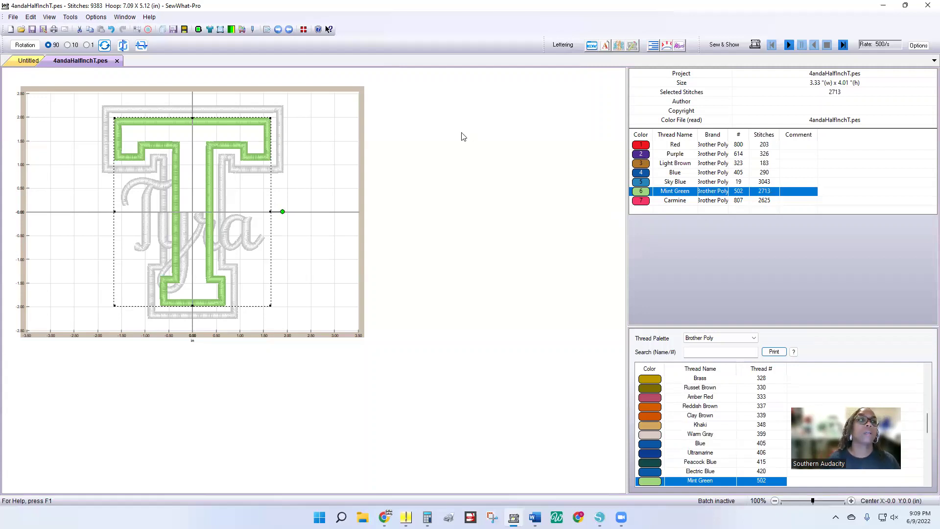
pyautogui.click(345, 235)
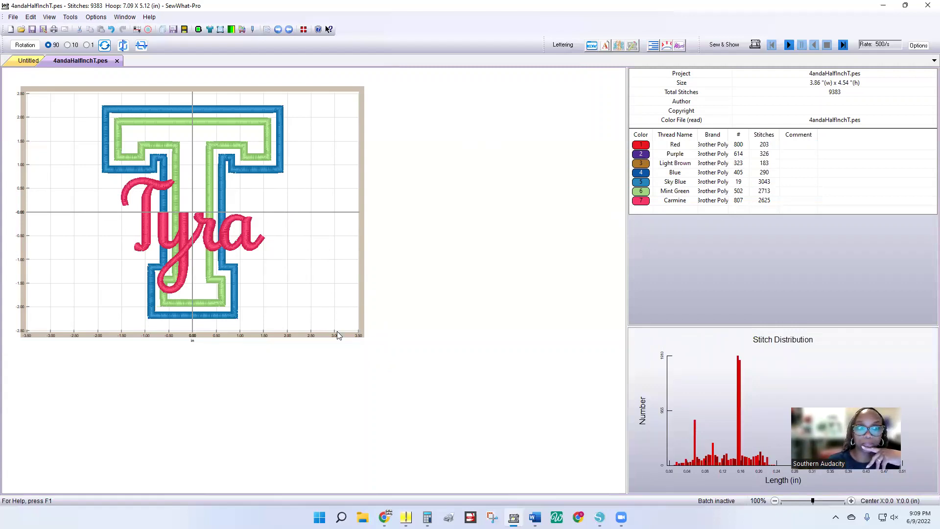
# - Change thread colour 6 of the T to Moss Green 515
pyautogui.click(645, 173)
pyautogui.click(646, 183)
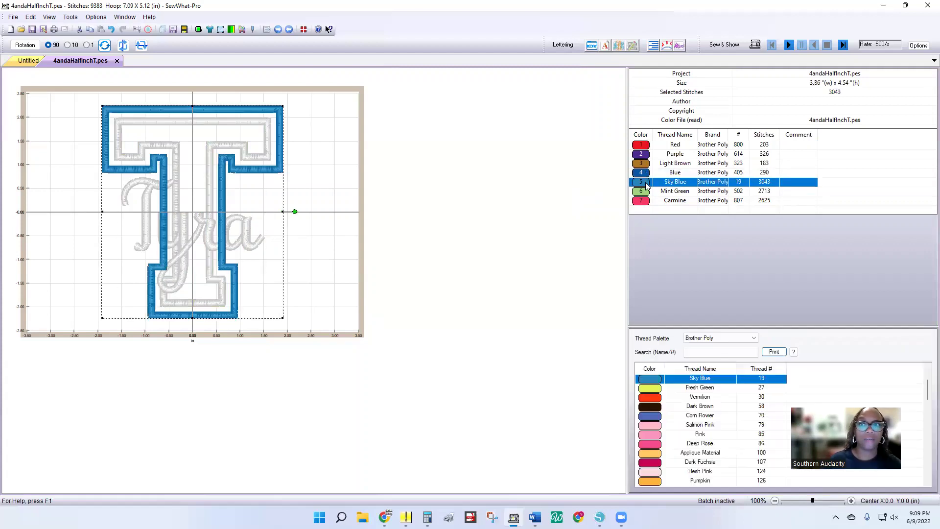
pyautogui.click(644, 191)
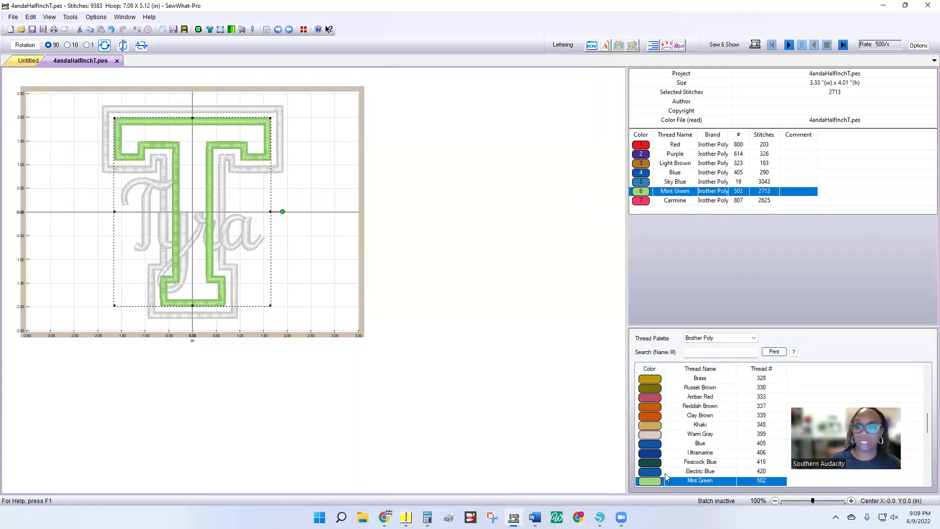
pyautogui.scroll(-3, 667, 477)
pyautogui.click(650, 434)
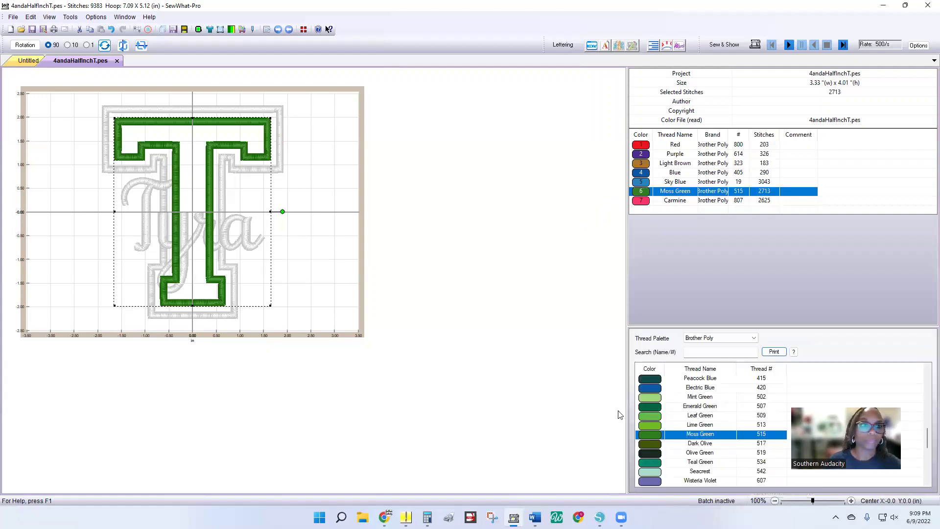
pyautogui.click(566, 401)
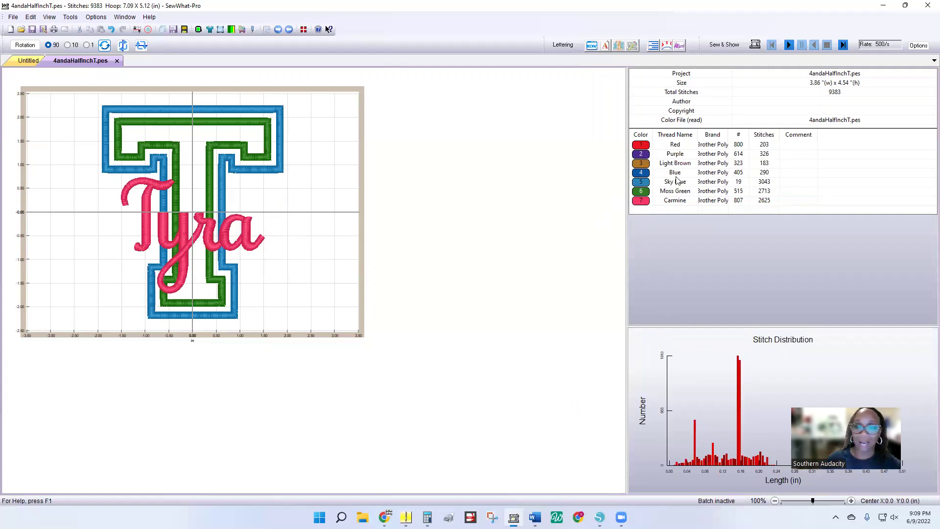
# - Recolour both T outline stops, colours 5 and 6, to Mint Green 502
pyautogui.click(642, 185)
pyautogui.keyDown('ctrl'); pyautogui.click(648, 192); pyautogui.keyUp('ctrl')
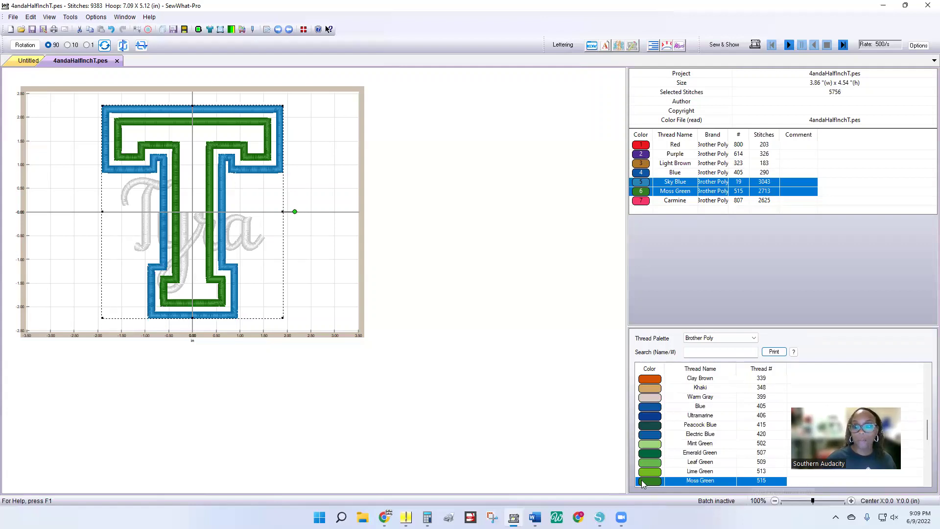
pyautogui.click(654, 445)
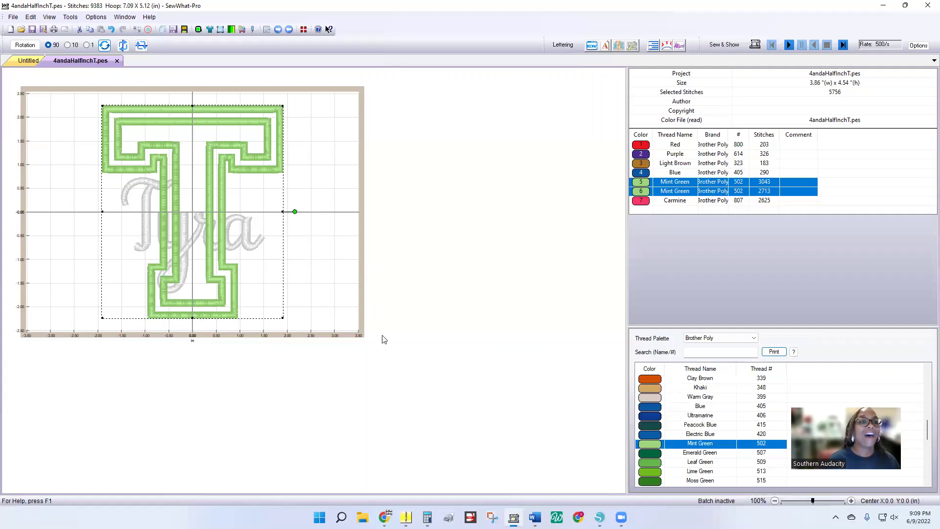
pyautogui.click(478, 226)
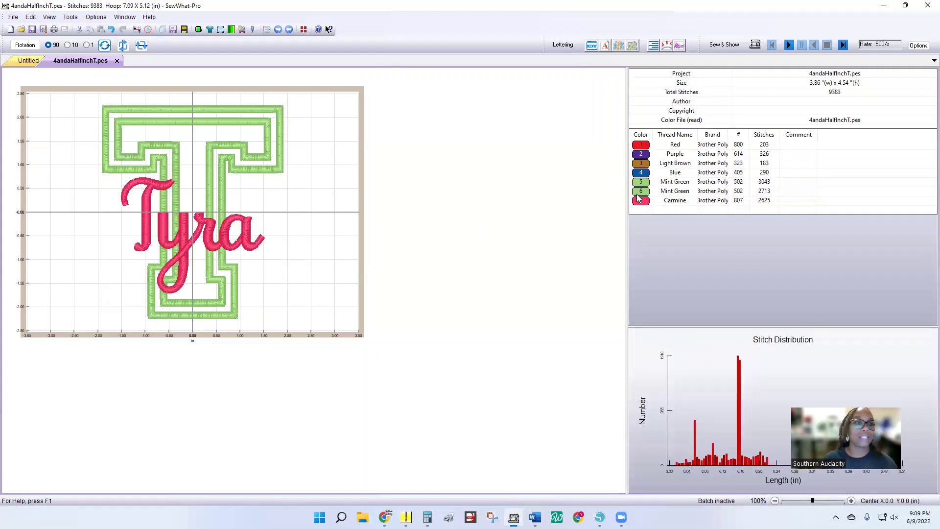
# - Join same-colour threads starting at thread 5 to merge the two Mint Green stops
pyautogui.click(31, 18)
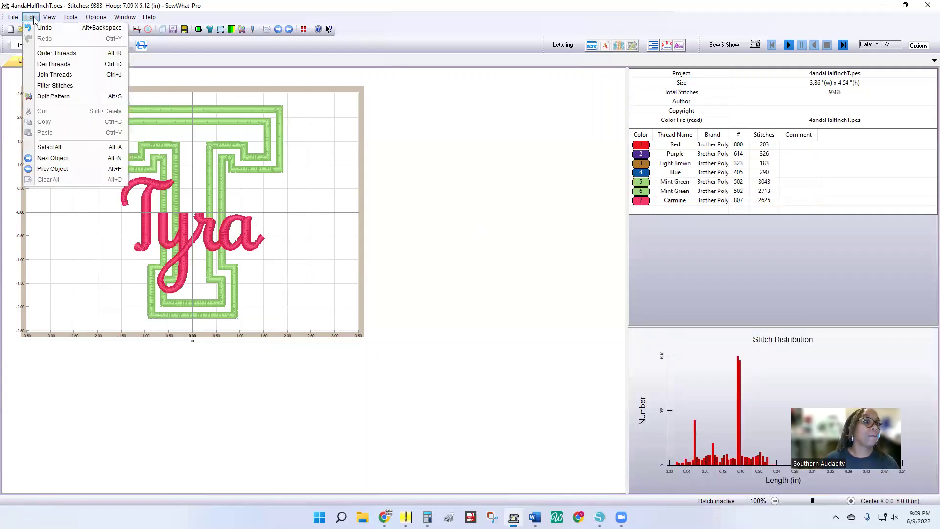
pyautogui.click(46, 74)
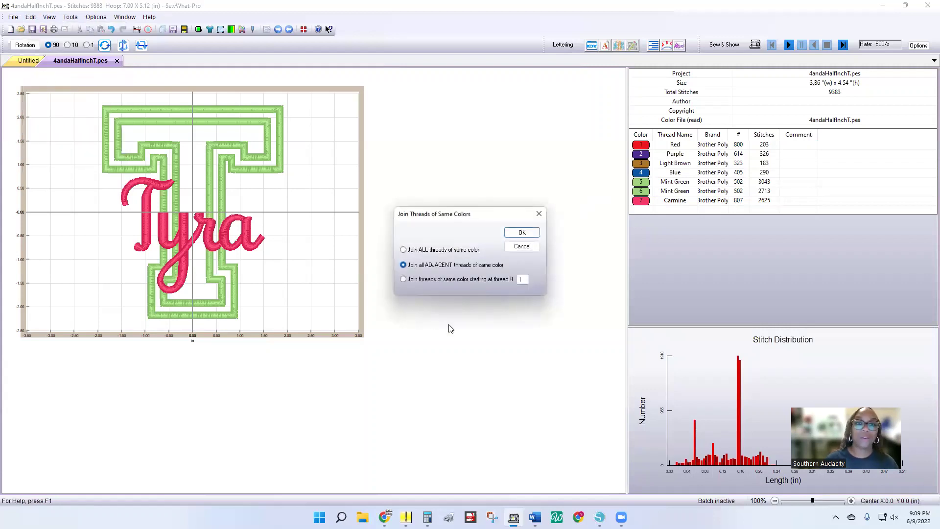
pyautogui.click(423, 279)
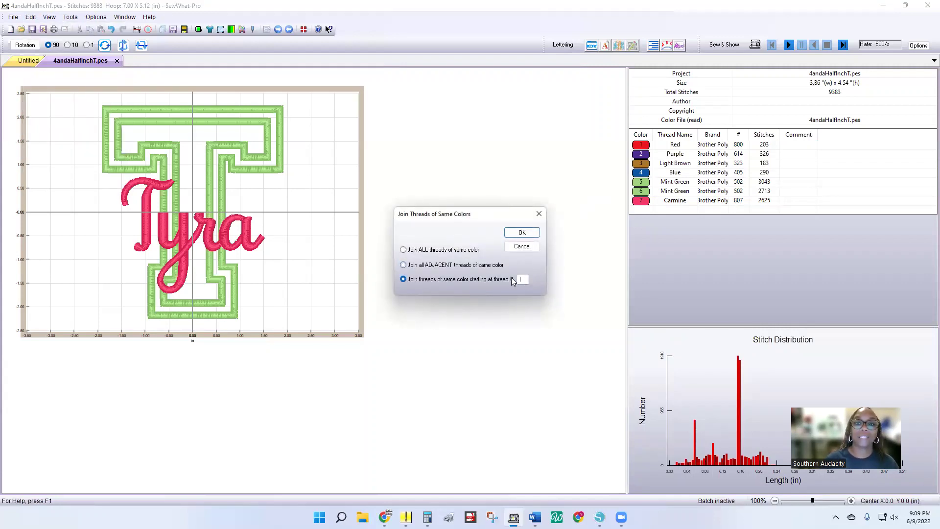
pyautogui.moveTo(525, 279); pyautogui.dragTo(516, 284)
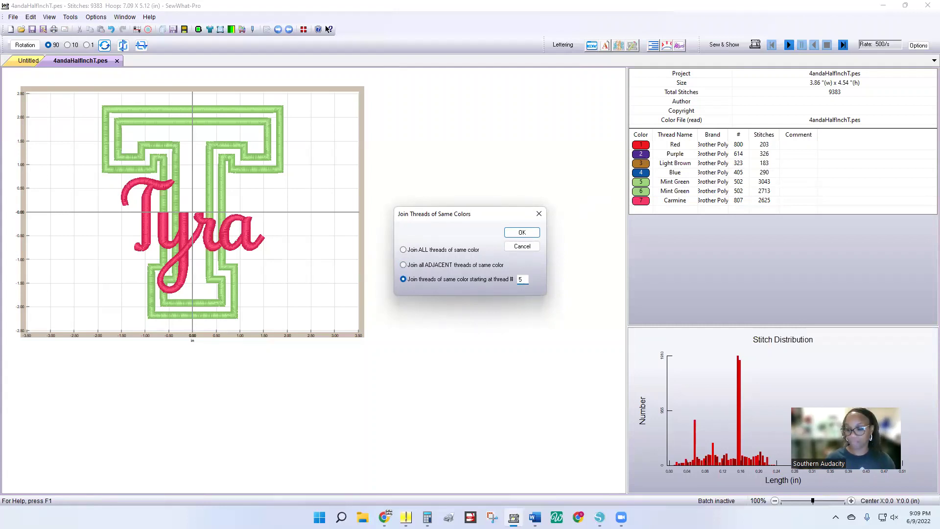
pyautogui.write('5')
pyautogui.press('Return')
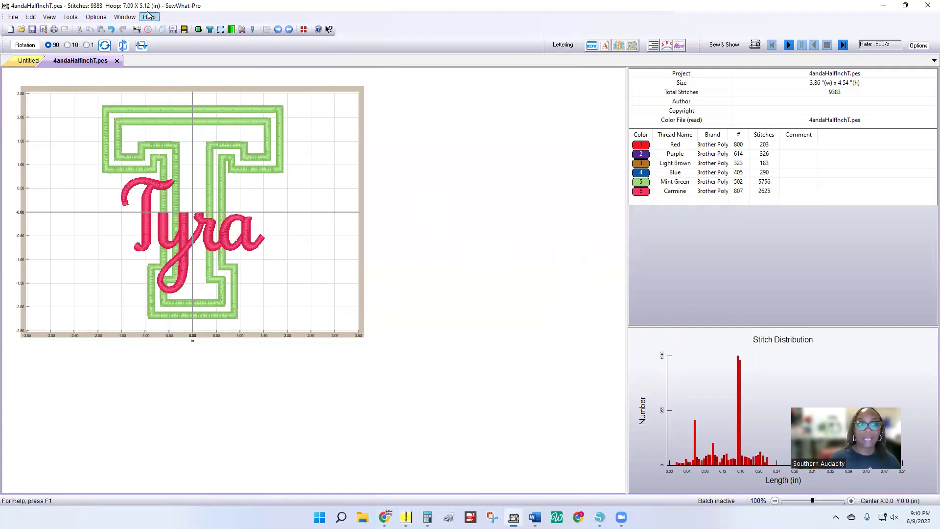
# - Undo twice, restoring the separate Sky Blue and Moss Green outline stops
pyautogui.click(113, 31)
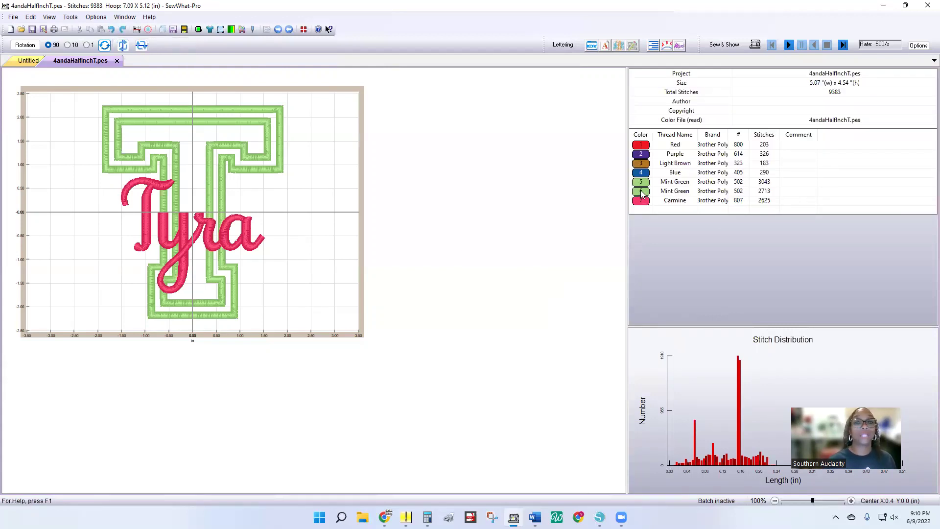
pyautogui.click(112, 31)
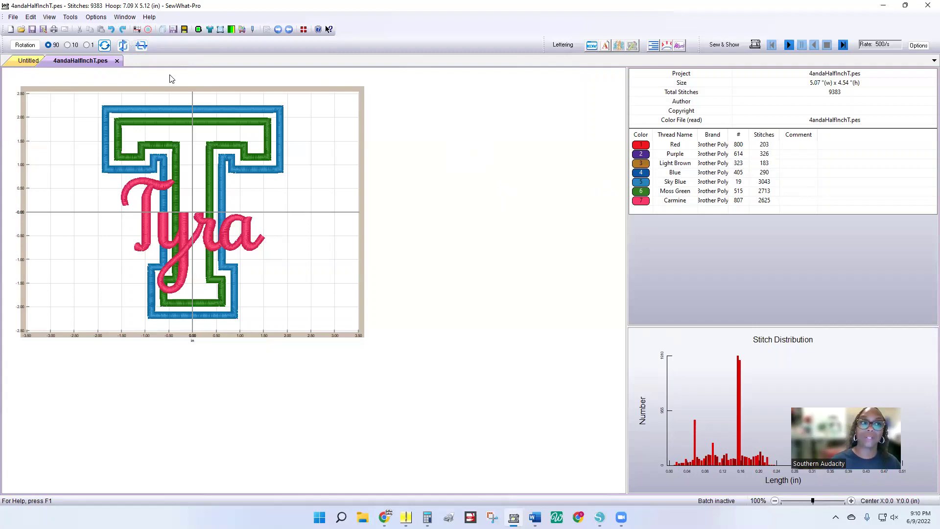
pyautogui.click(70, 17)
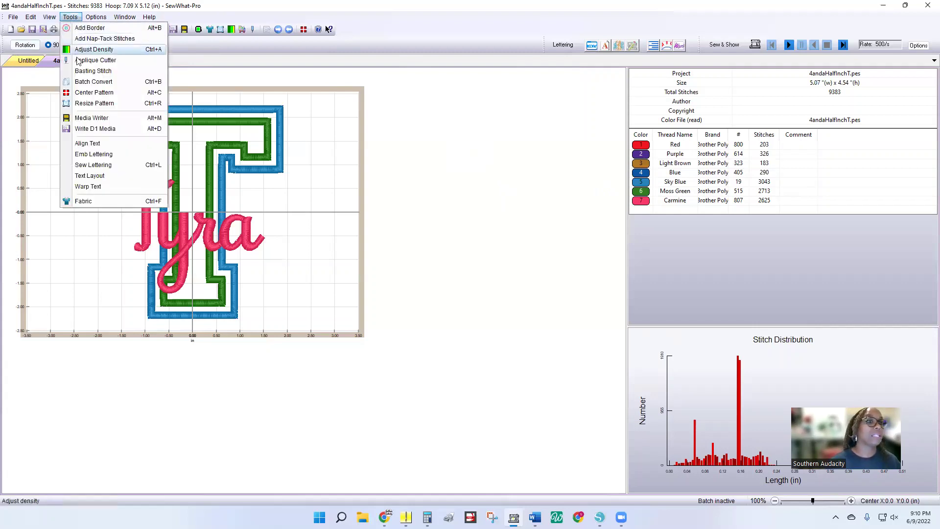
pyautogui.click(88, 104)
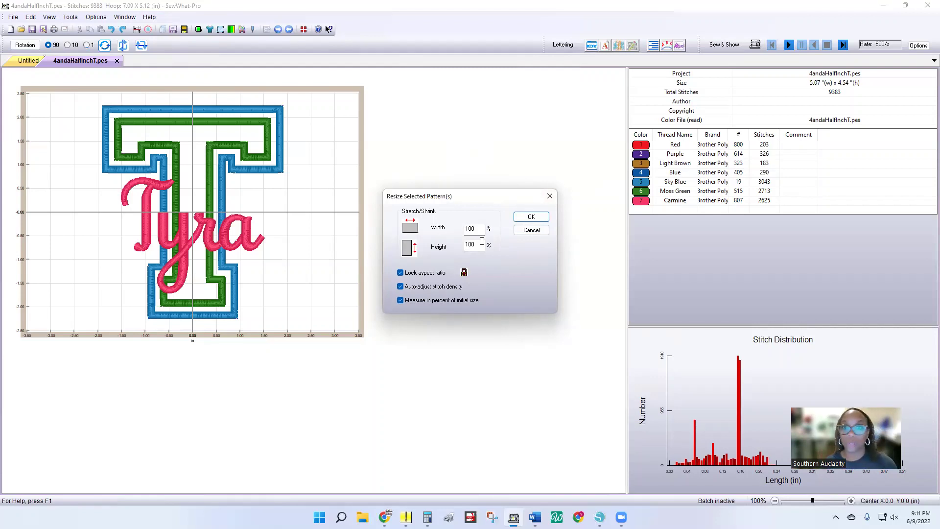
pyautogui.click(550, 197)
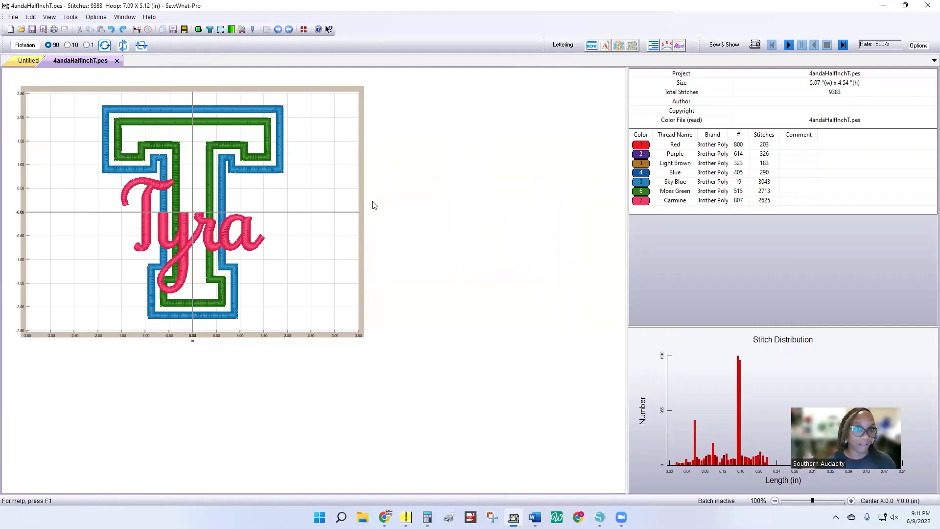